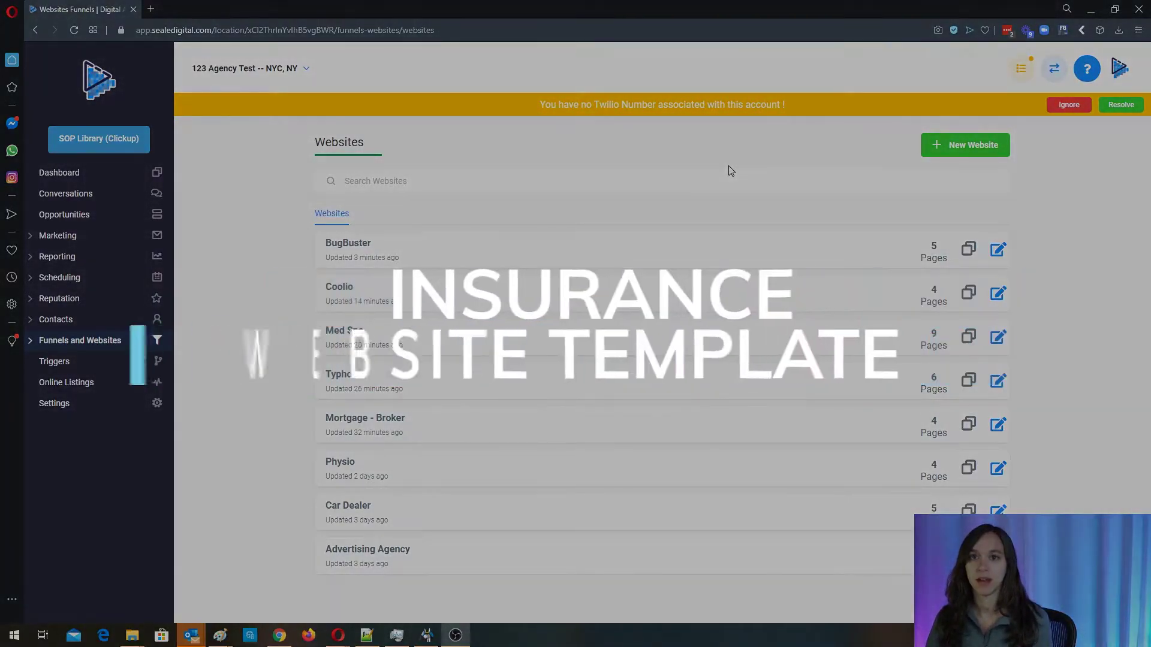
# Show the agency account's Websites list from the Funnels and Websites sidebar section
pyautogui.click(93, 342)
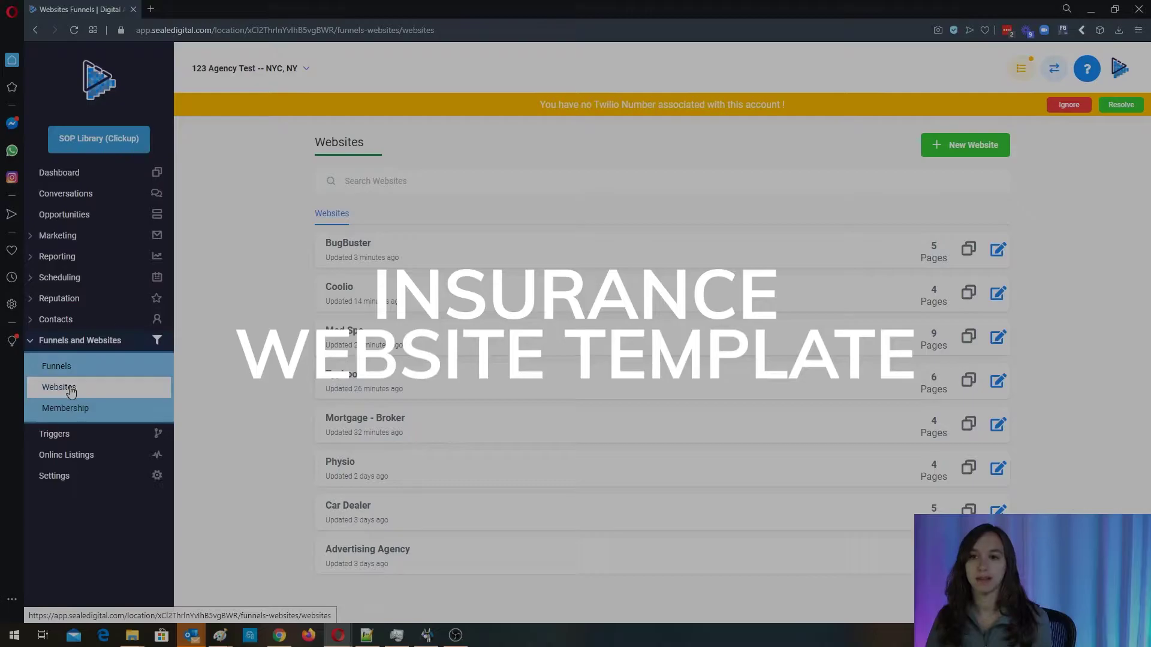
# Start a new website and pick the Insurance > Comersilo - Life Insurance template
pyautogui.click(957, 142)
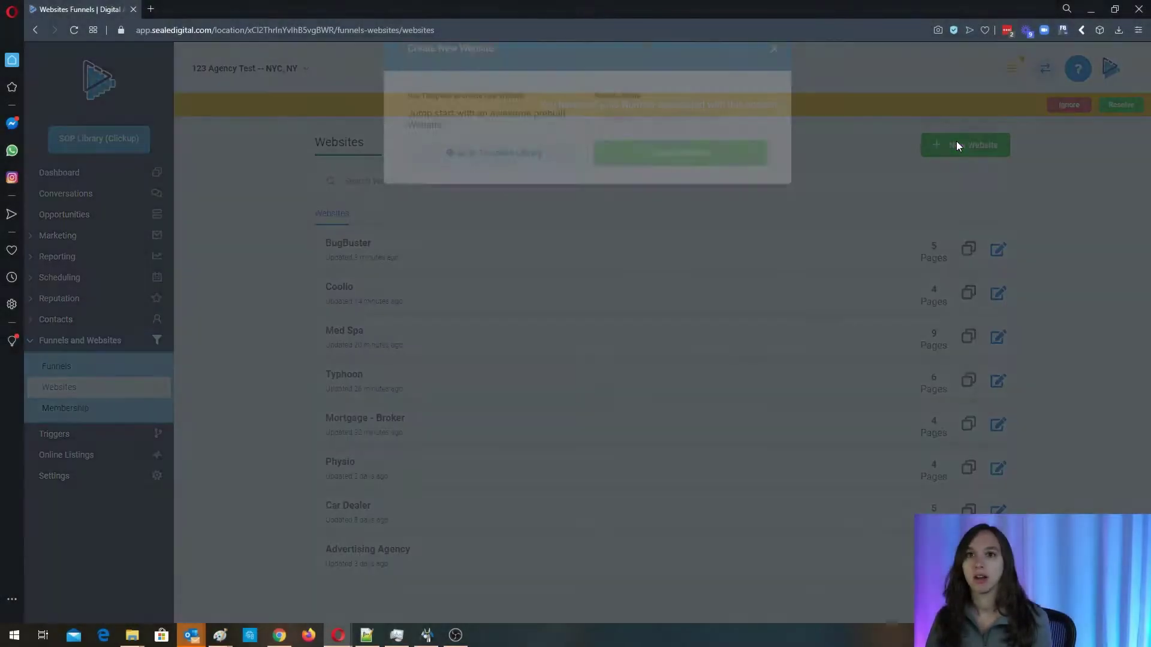
pyautogui.click(496, 198)
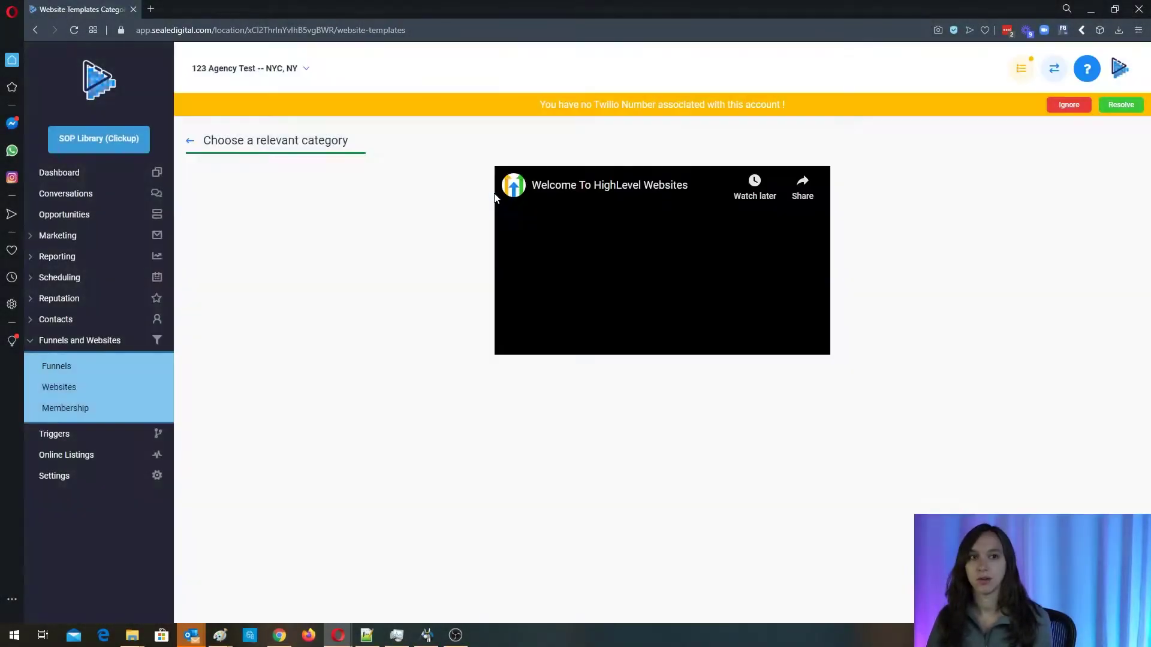
pyautogui.scroll(-4, 989, 266)
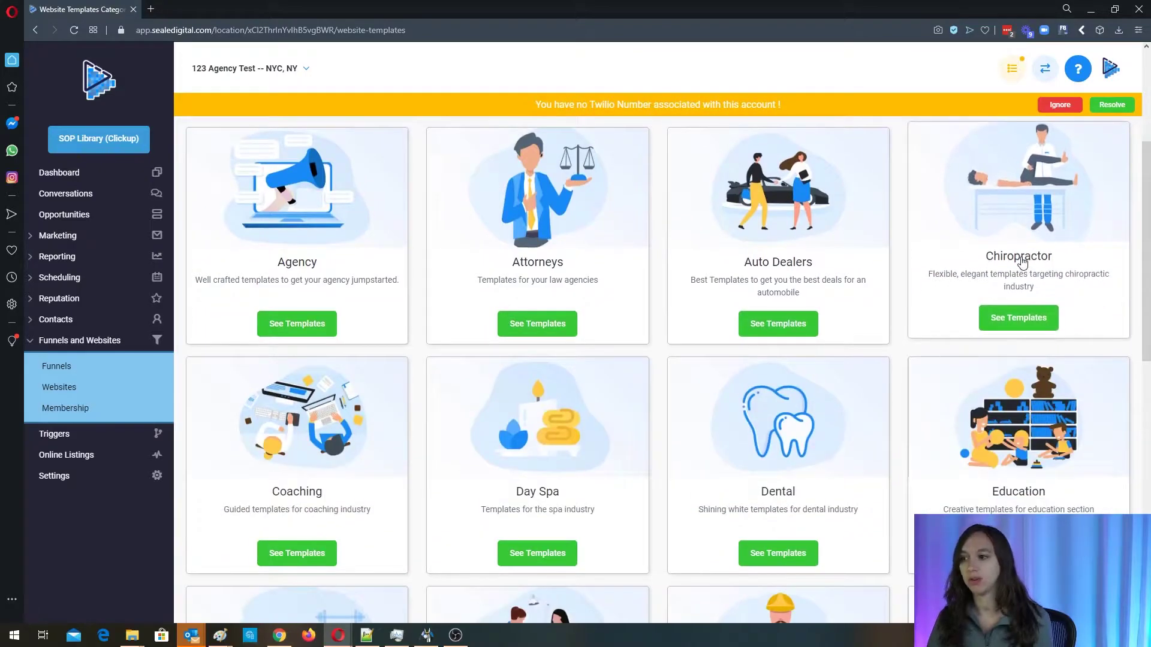
pyautogui.scroll(-2, 1022, 263)
pyautogui.scroll(-3, 959, 329)
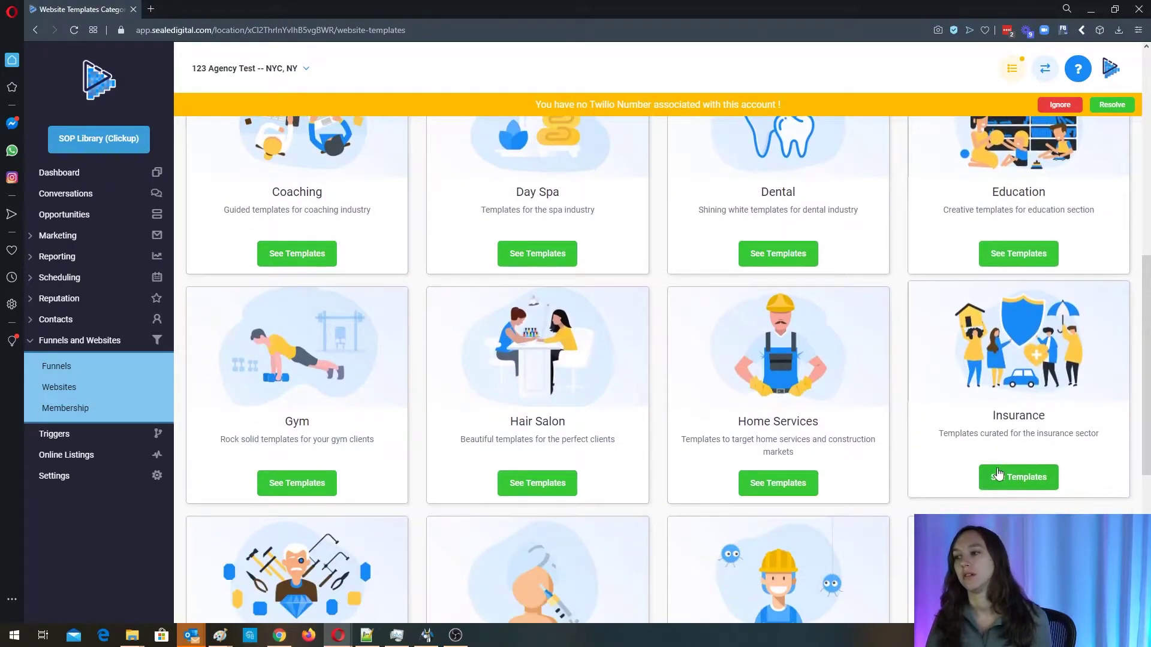
pyautogui.click(998, 476)
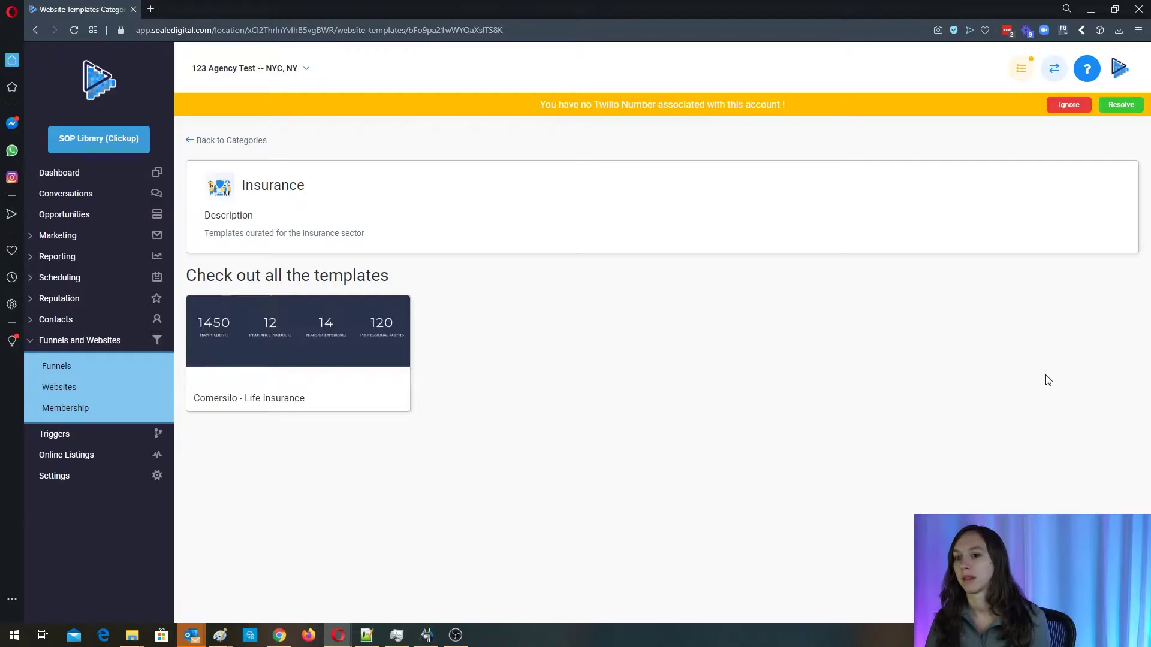
pyautogui.click(295, 323)
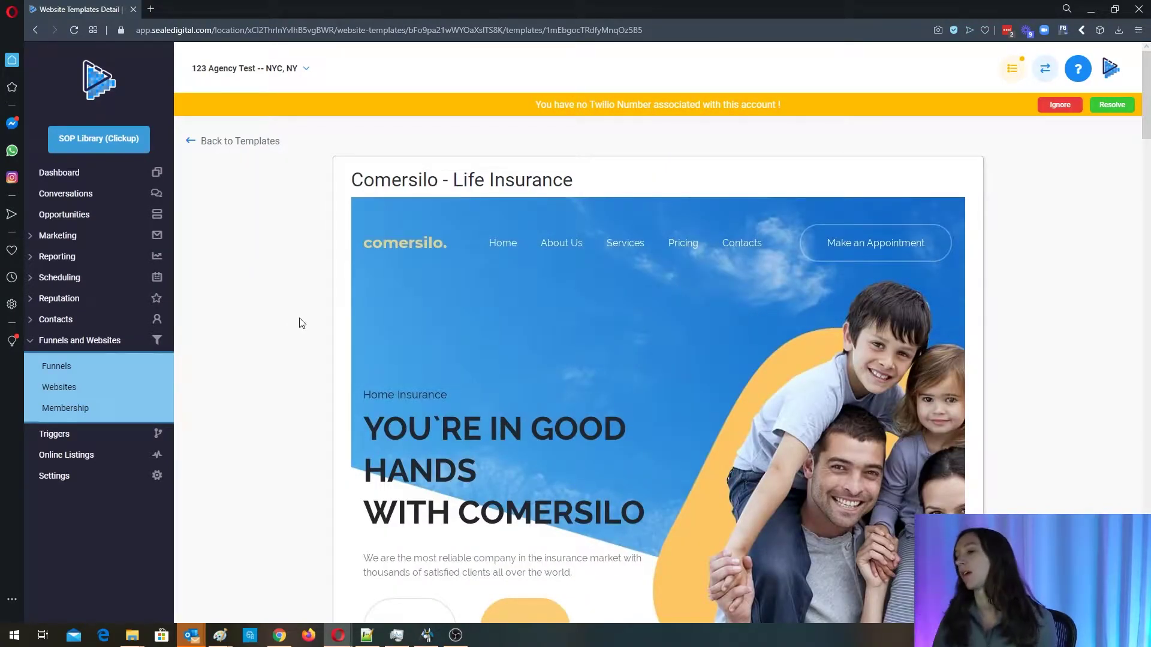
# Open the Comersilo live preview, accept the free template terms, and add it as a website
pyautogui.scroll(-5, 378, 336)
pyautogui.scroll(-10, 377, 337)
pyautogui.scroll(-10, 376, 337)
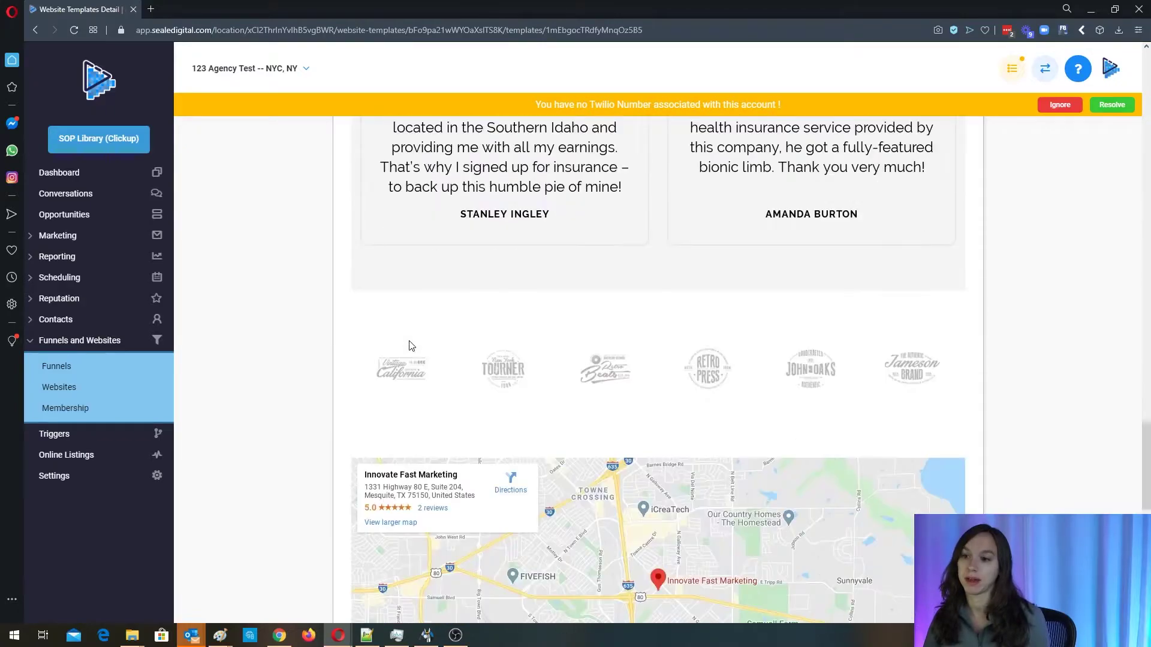
pyautogui.scroll(-10, 414, 341)
pyautogui.scroll(-2, 415, 341)
pyautogui.click(692, 476)
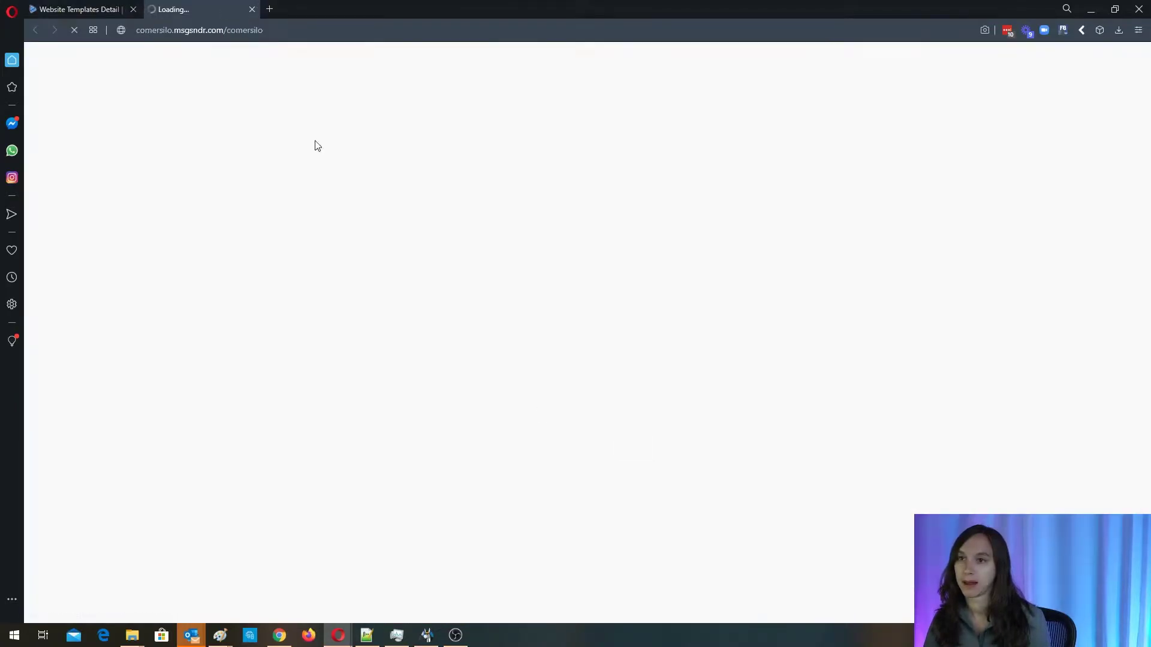
pyautogui.click(48, 9)
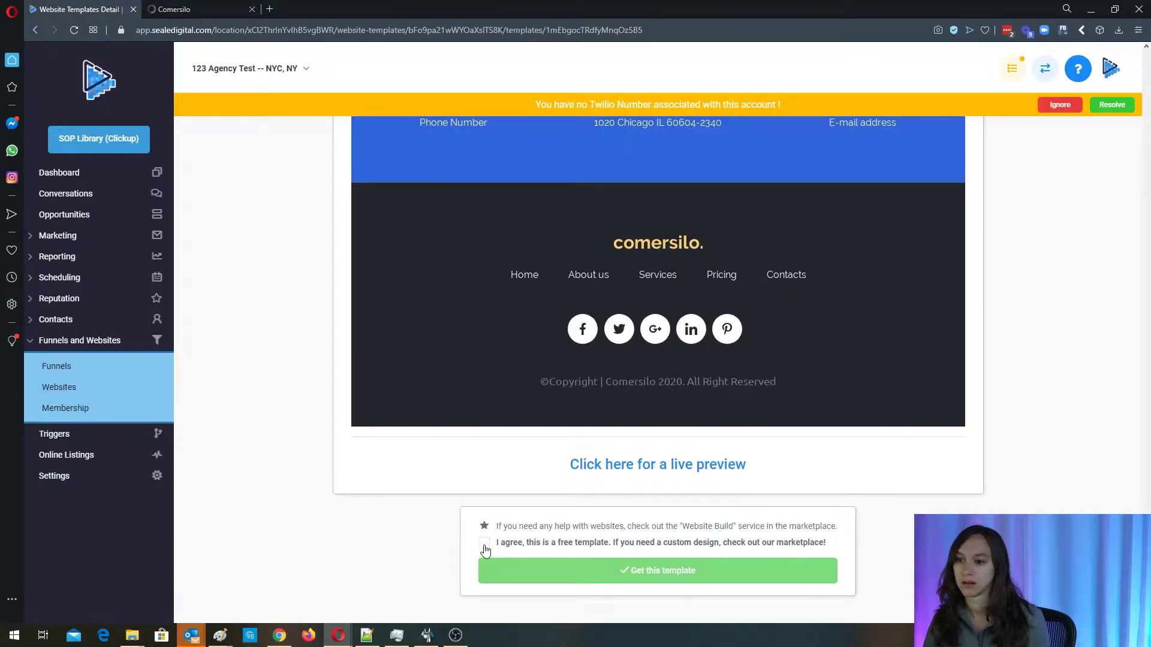
pyautogui.click(484, 543)
pyautogui.click(504, 571)
pyautogui.click(174, 9)
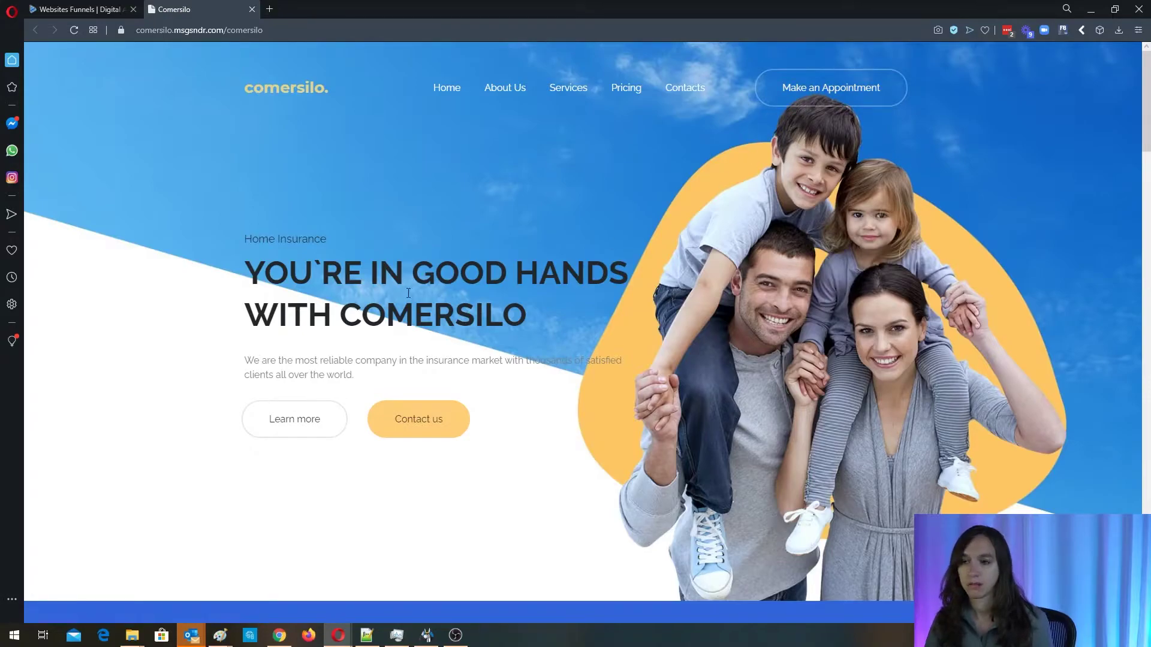
# Scroll through the Comersilo preview and its About Us page, then return to the Websites list
pyautogui.scroll(-5, 652, 343)
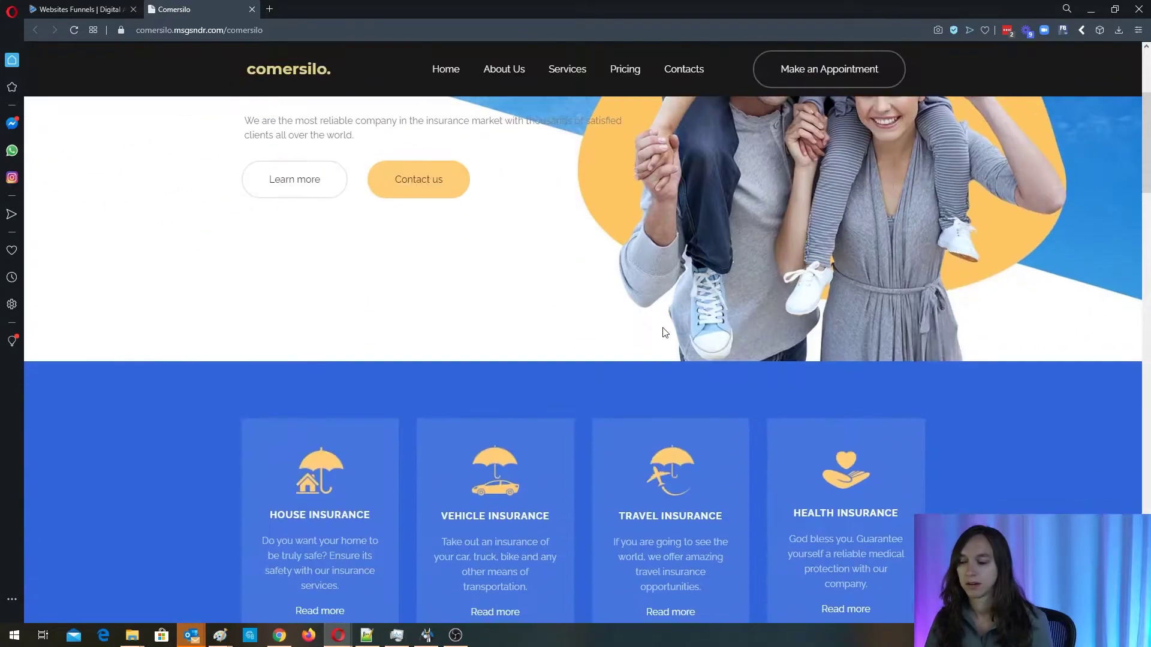
pyautogui.scroll(-3, 660, 329)
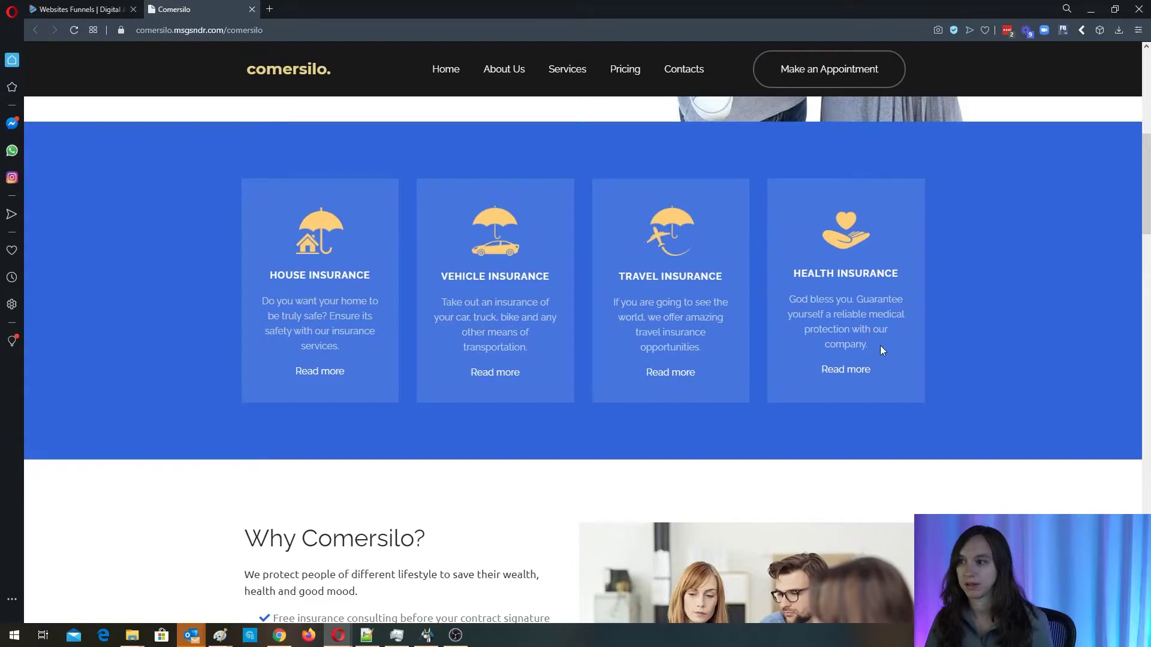
pyautogui.scroll(-3, 600, 372)
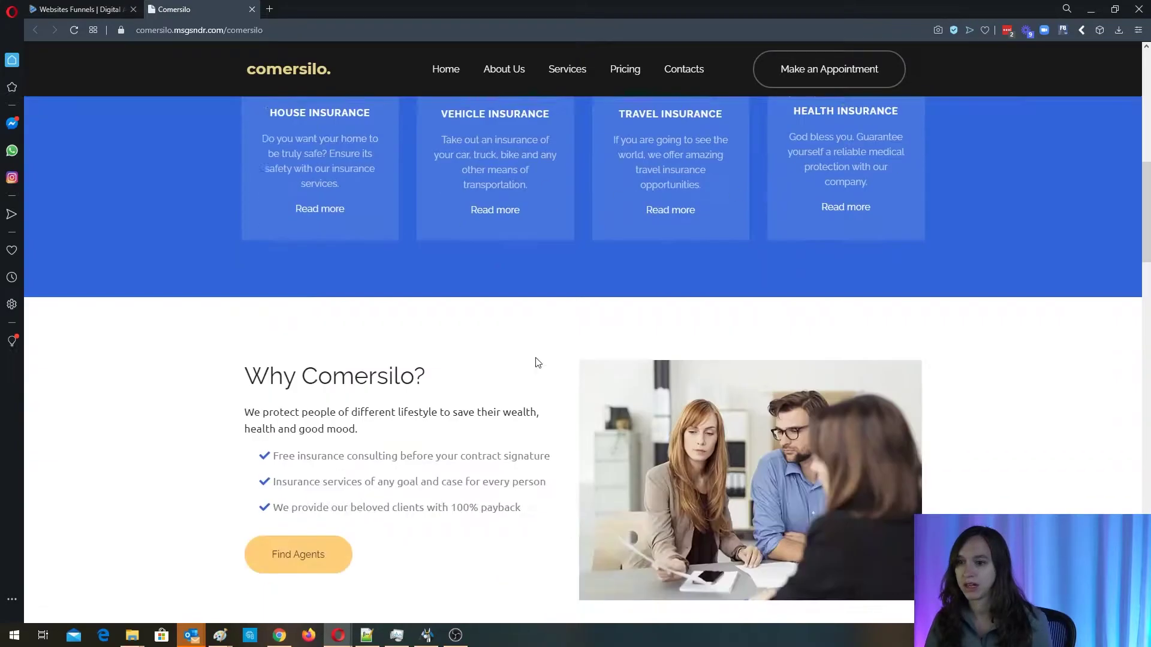
pyautogui.scroll(-3, 535, 363)
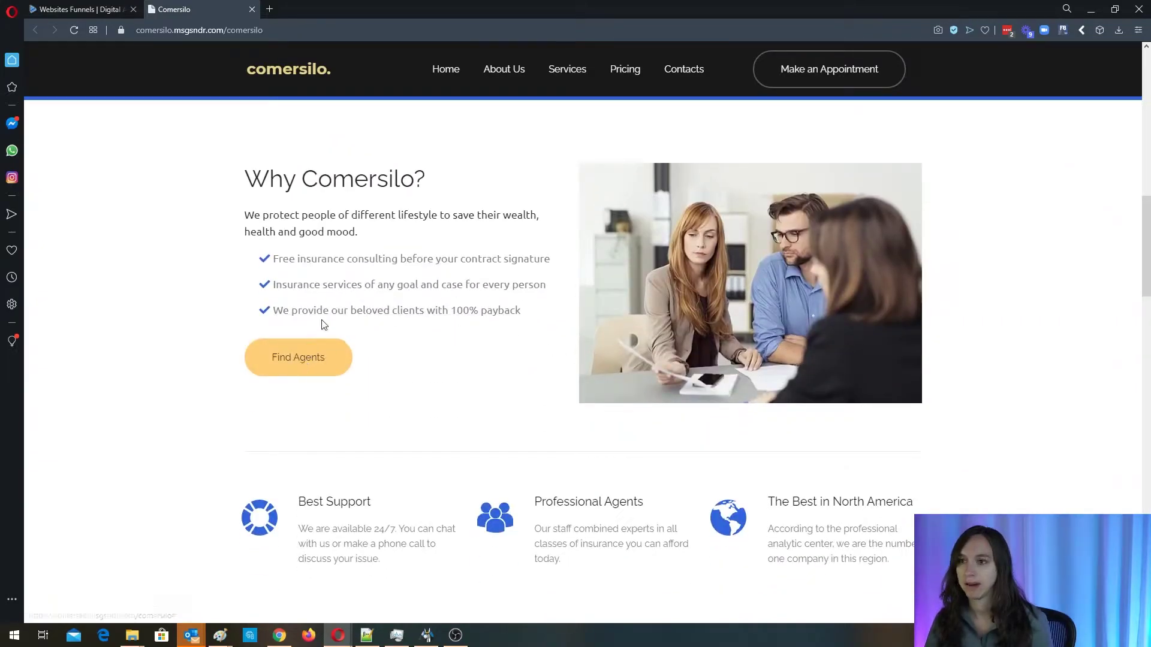
pyautogui.scroll(-4, 419, 334)
pyautogui.scroll(-4, 843, 296)
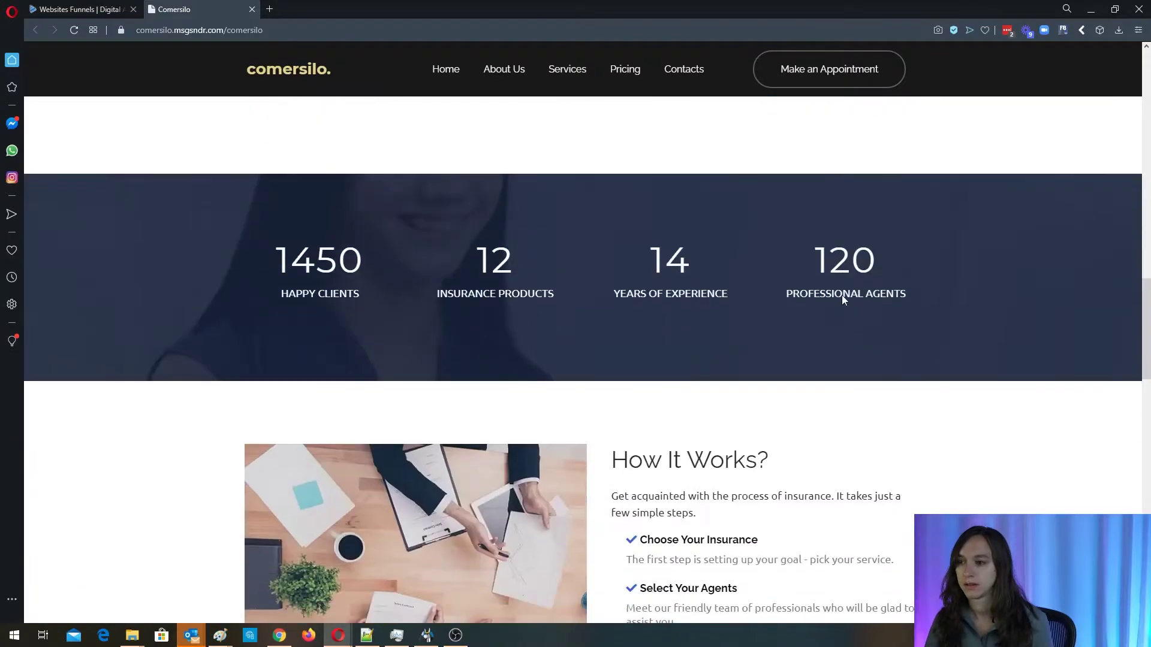
pyautogui.scroll(-4, 619, 350)
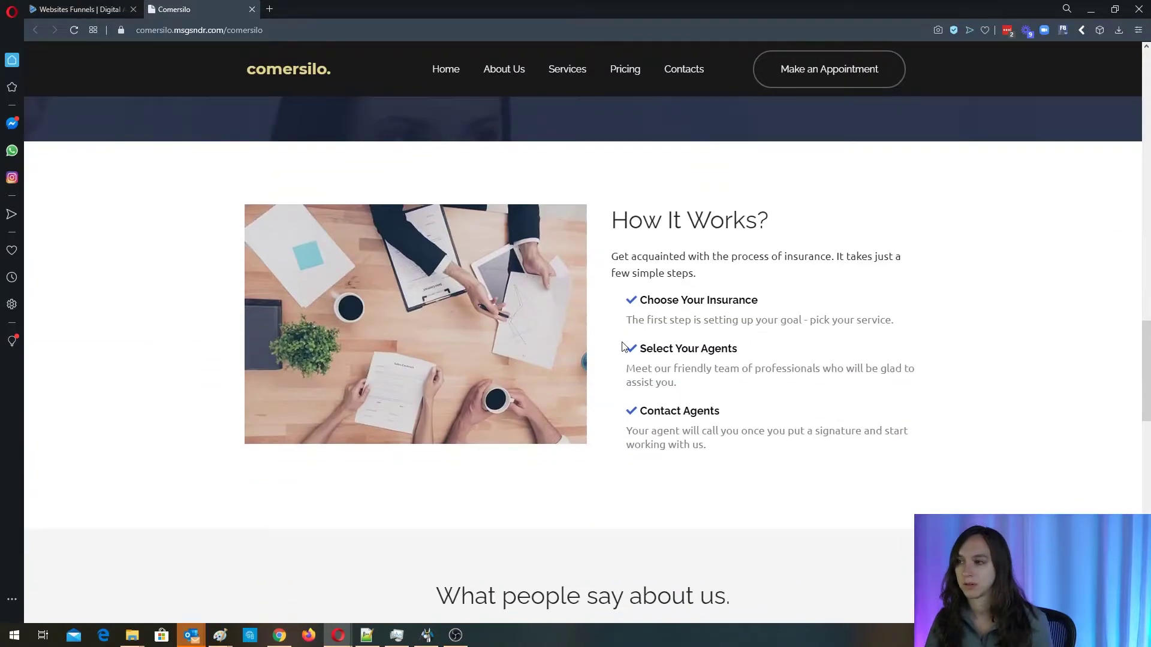
pyautogui.scroll(-4, 621, 346)
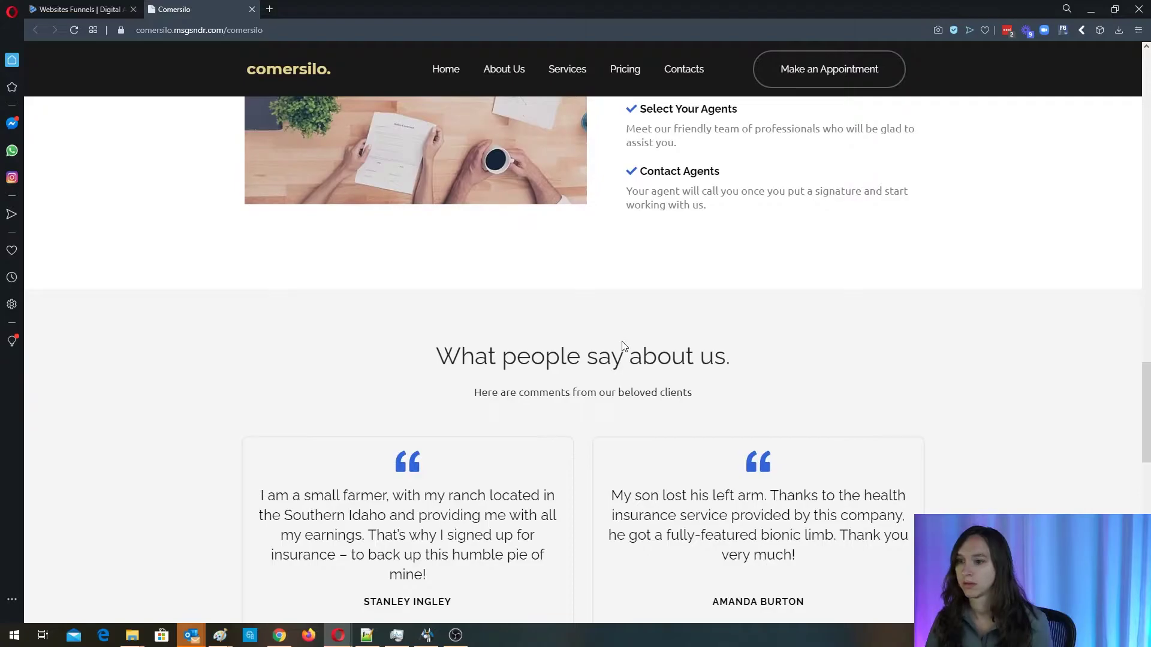
pyautogui.scroll(-4, 622, 346)
pyautogui.scroll(-5, 621, 337)
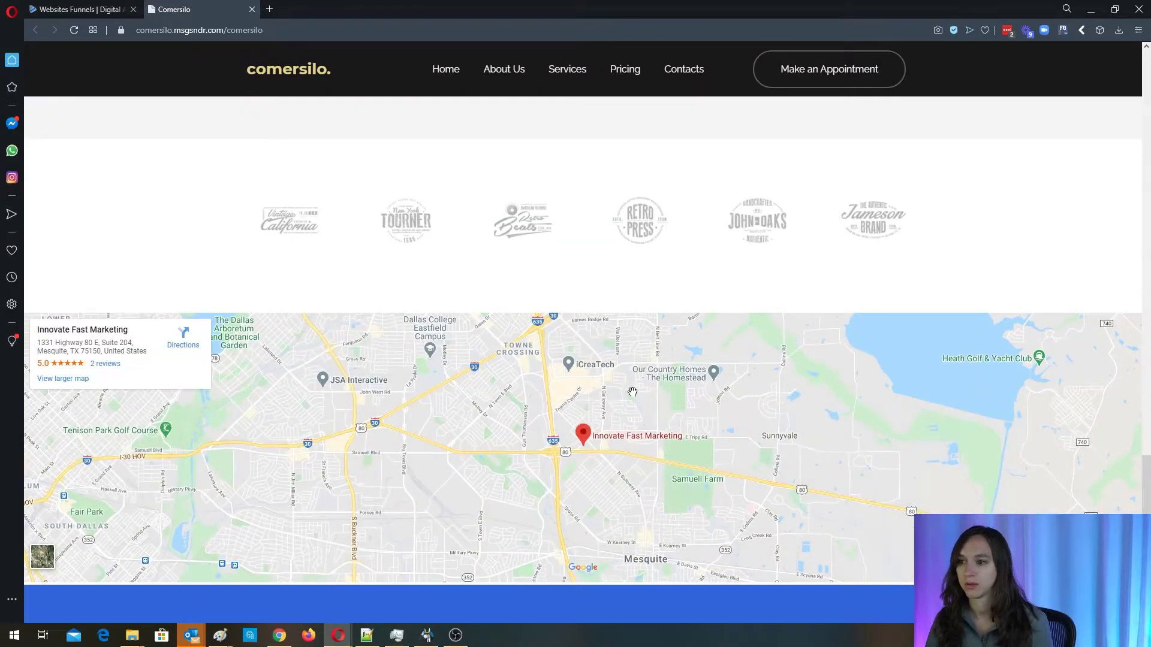
pyautogui.moveTo(632, 393); pyautogui.dragTo(658, 357)
pyautogui.scroll(-5, 716, 379)
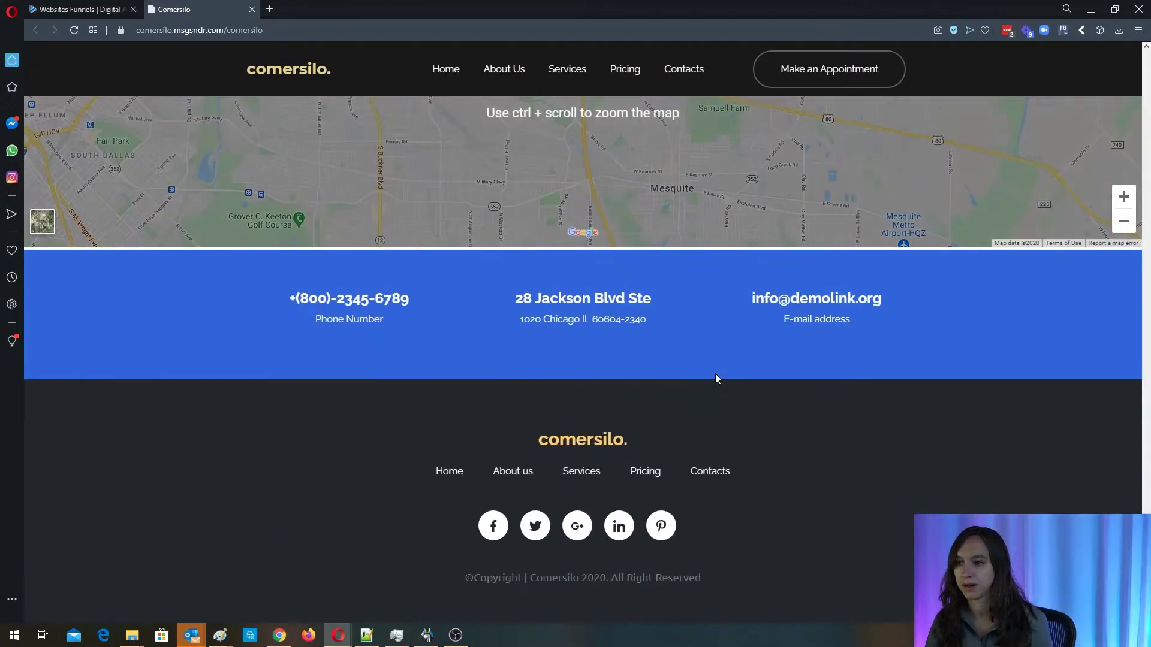
pyautogui.scroll(7, 725, 372)
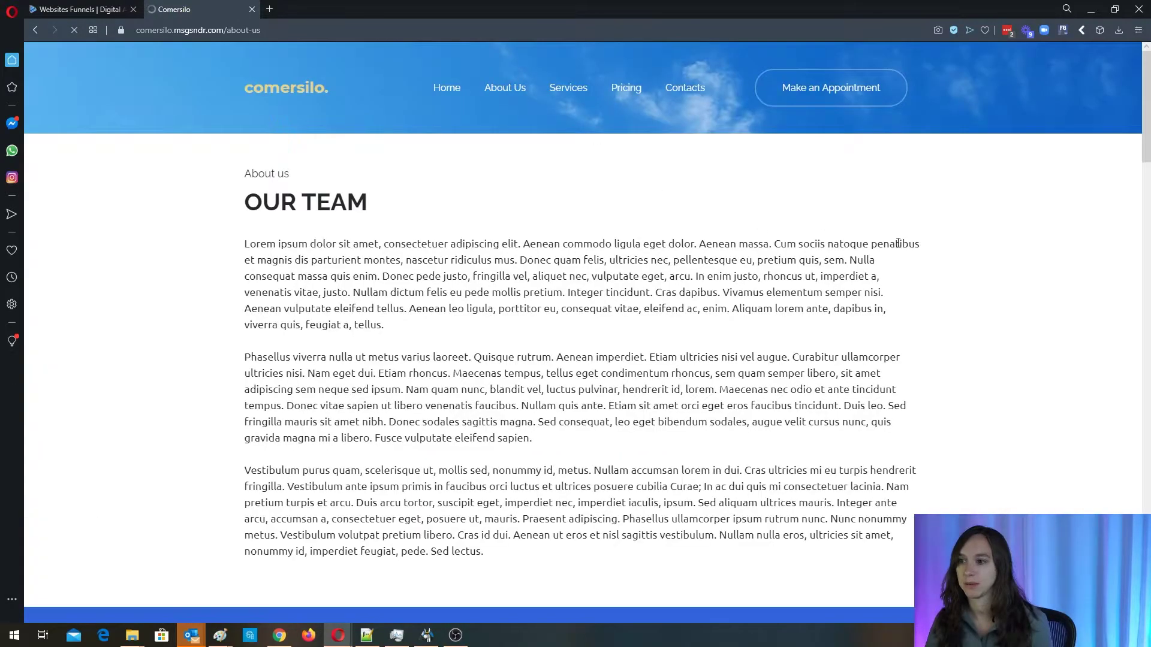
pyautogui.scroll(-5, 952, 256)
pyautogui.scroll(-5, 952, 256)
pyautogui.scroll(-6, 952, 256)
pyautogui.scroll(1, 952, 256)
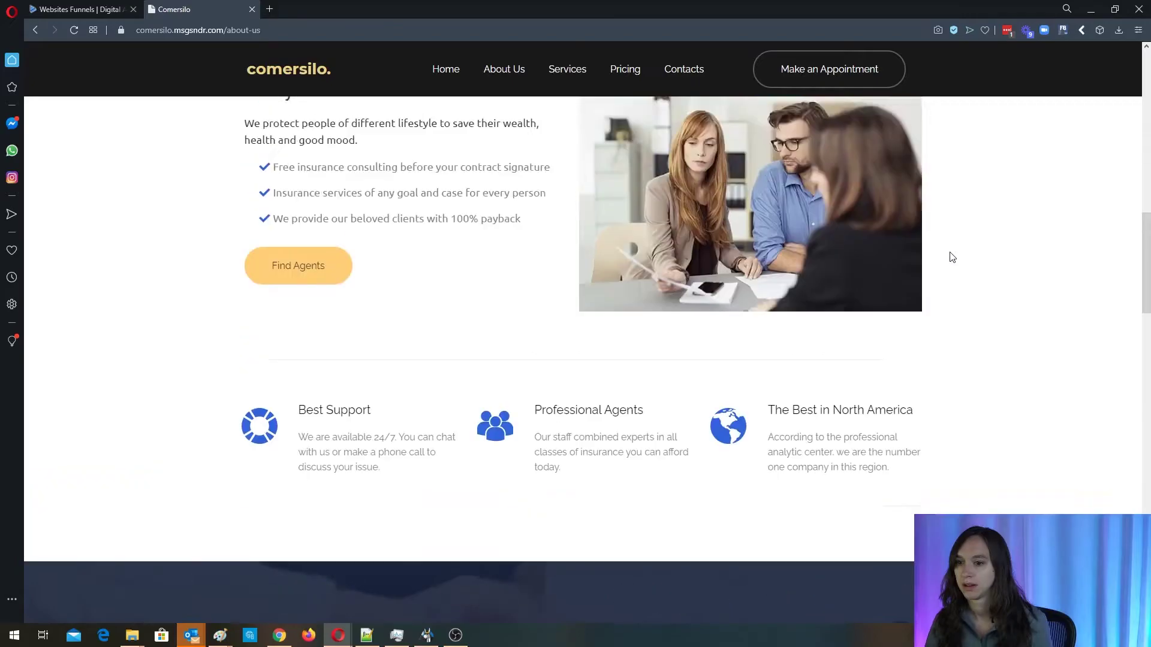
pyautogui.scroll(15, 952, 257)
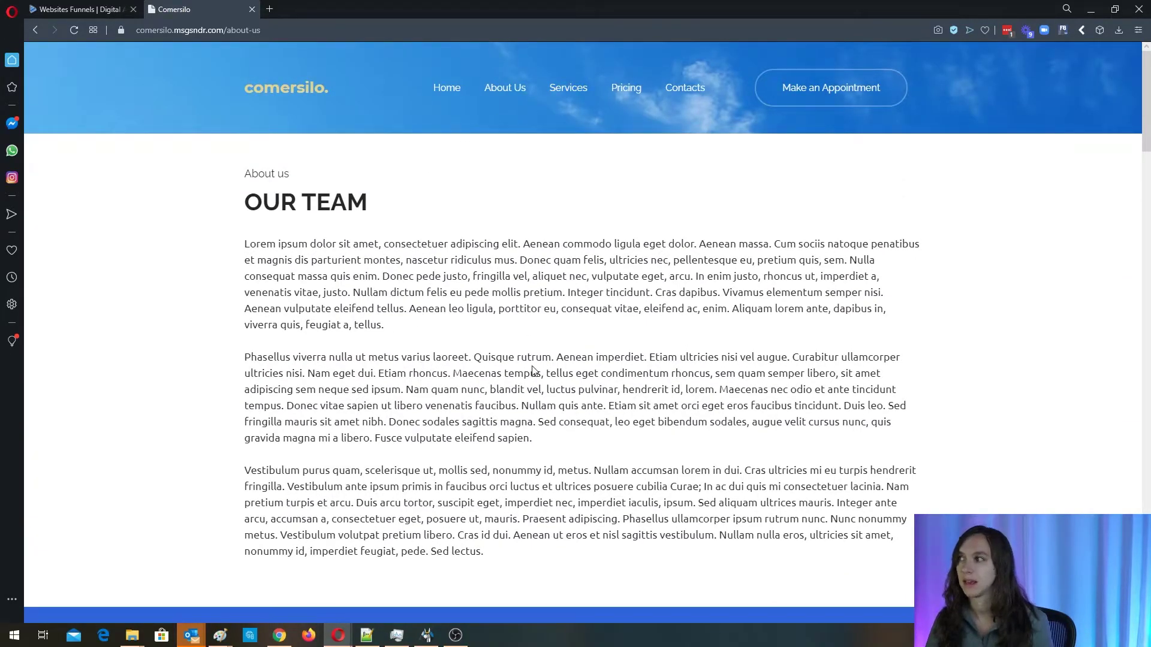
pyautogui.click(68, 7)
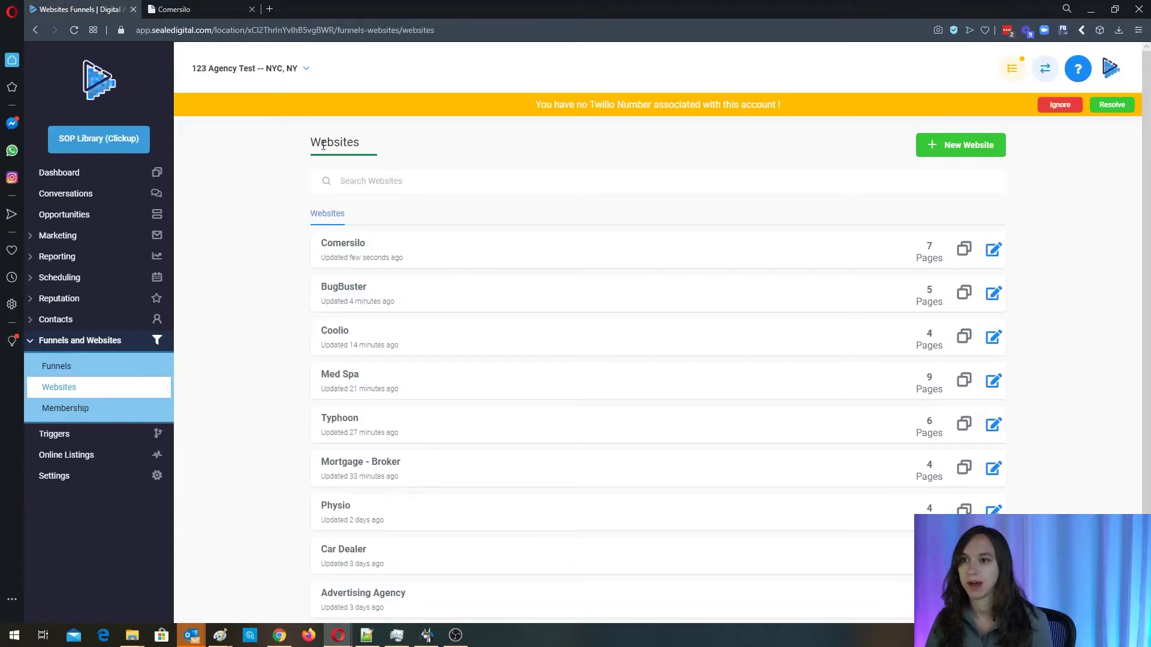
# Open the Comersilo site's pages and launch the Home page in the builder
pyautogui.click(334, 245)
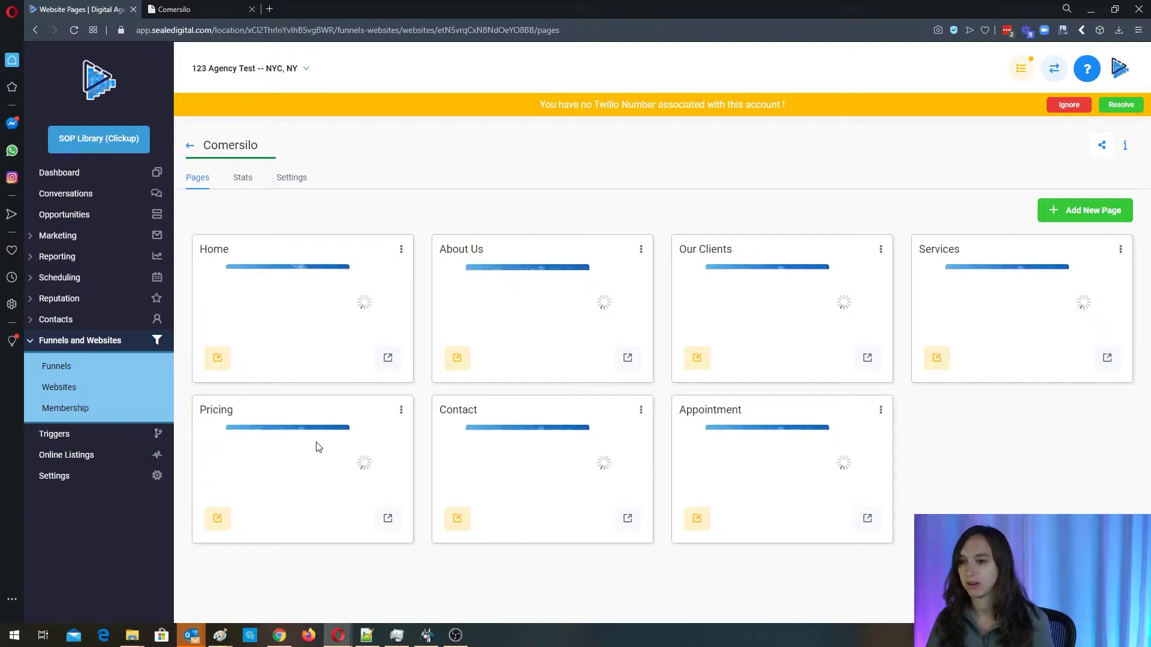
pyautogui.click(220, 360)
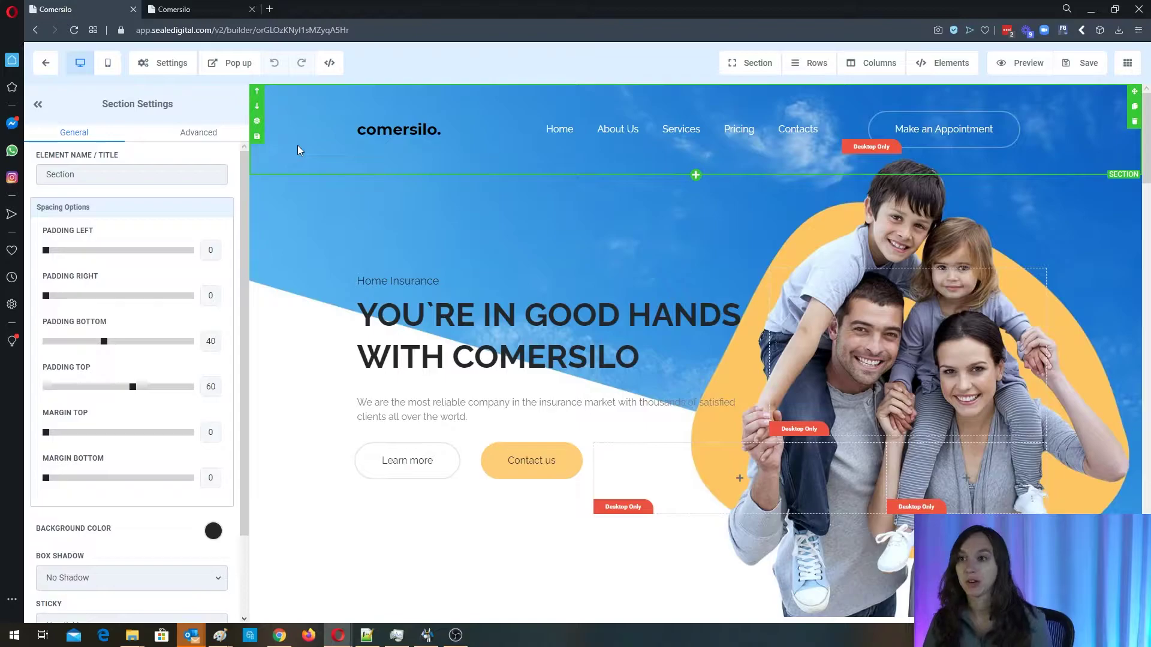
# Give the hero's Contact us button the subtext 'DO IT NOW', leaving its label unchanged
pyautogui.click(570, 473)
pyautogui.scroll(-2, 149, 411)
pyautogui.scroll(-5, 168, 401)
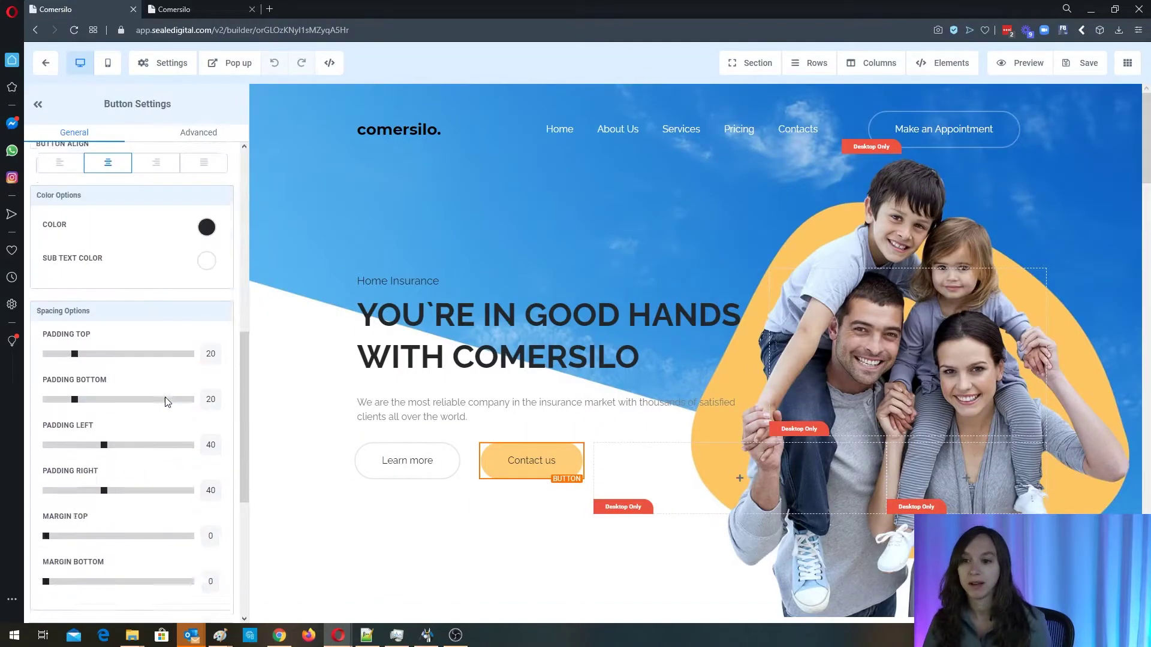
pyautogui.scroll(-4, 167, 401)
pyautogui.scroll(-2, 172, 393)
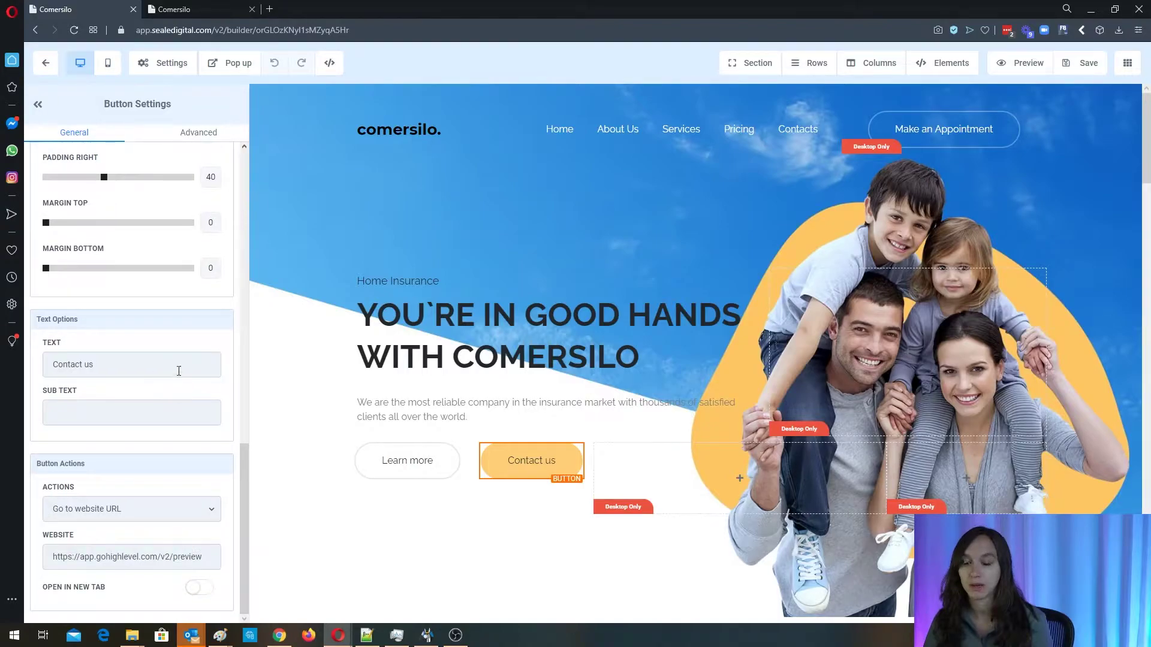
pyautogui.click(180, 367)
pyautogui.write('NOW')
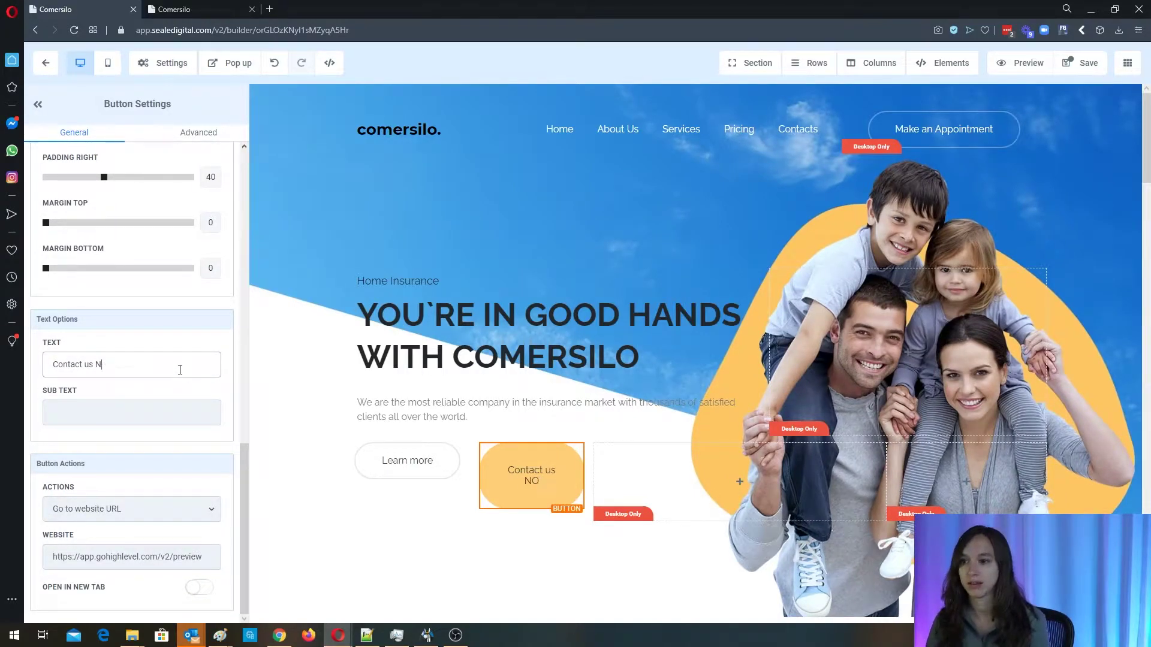
pyautogui.press('BackSpace')
pyautogui.press('BackSpace')
pyautogui.click(140, 408)
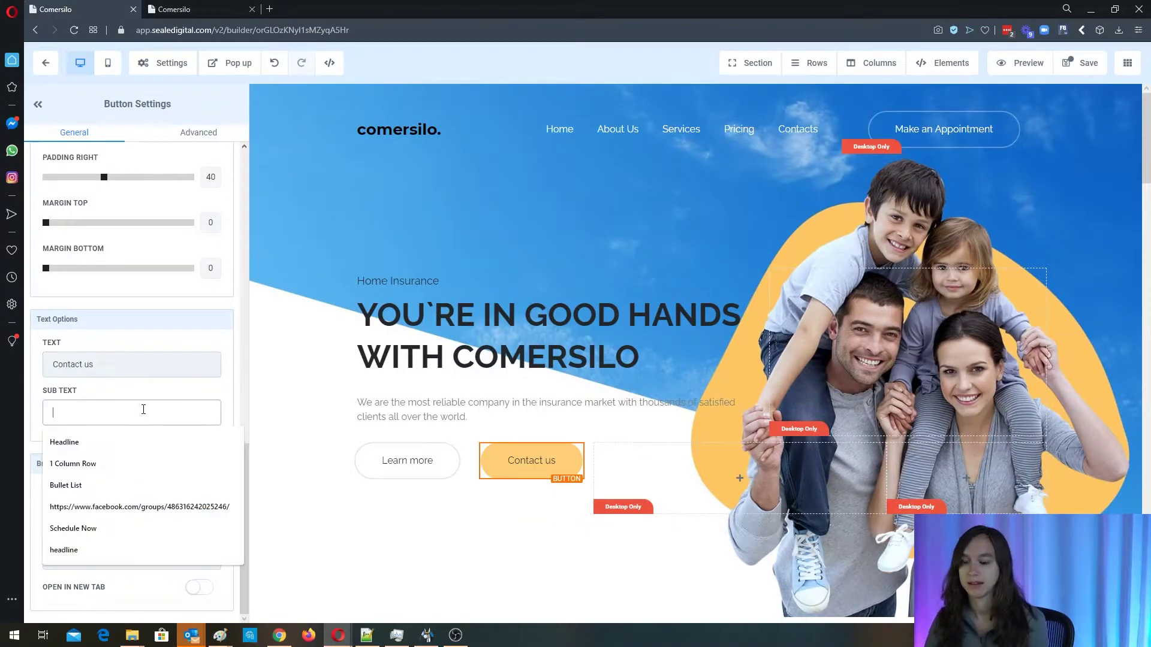
pyautogui.write('DO IT NOW')
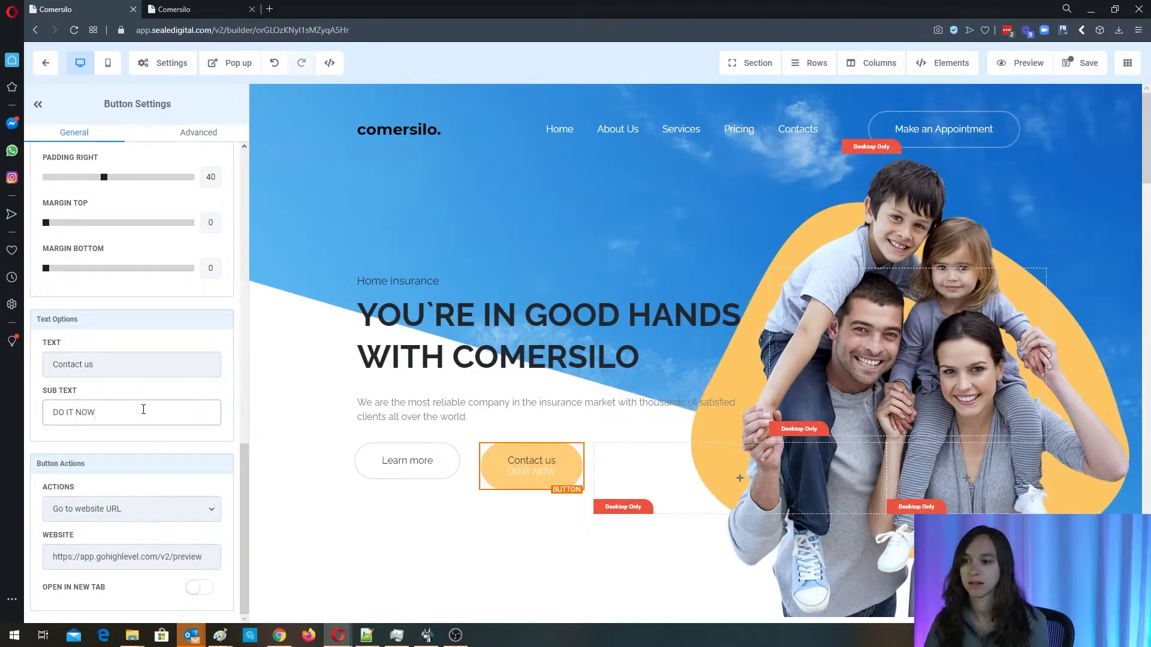
# Set the Contact us button's action to Open the Popup
pyautogui.click(185, 522)
pyautogui.click(174, 532)
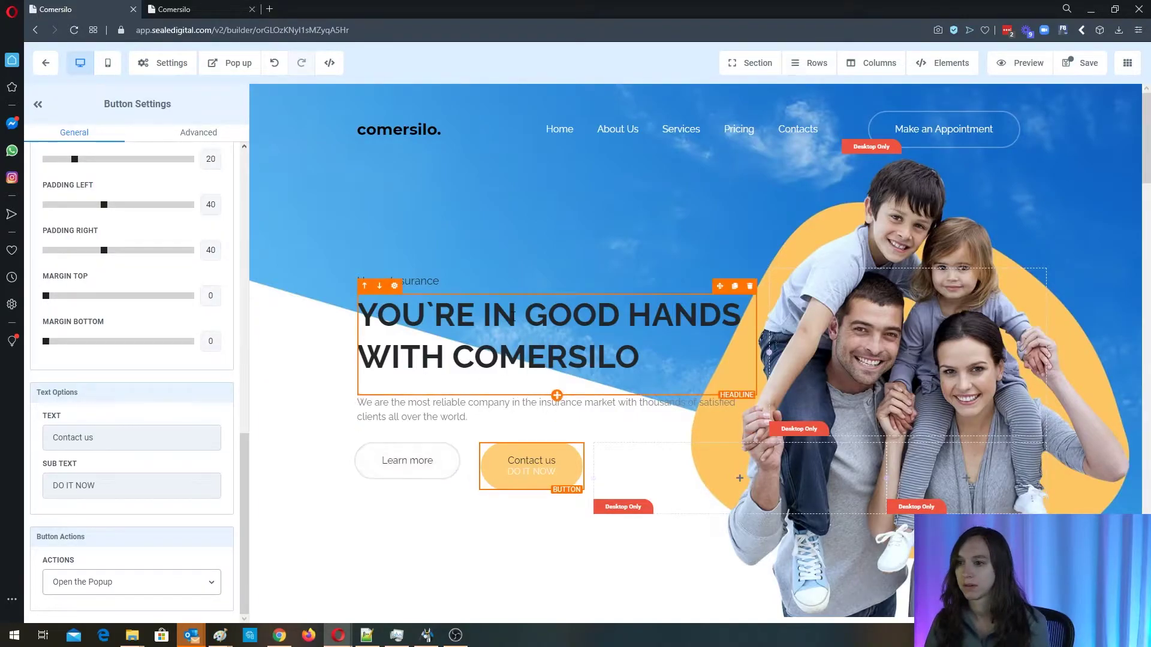
pyautogui.scroll(-5, 842, 384)
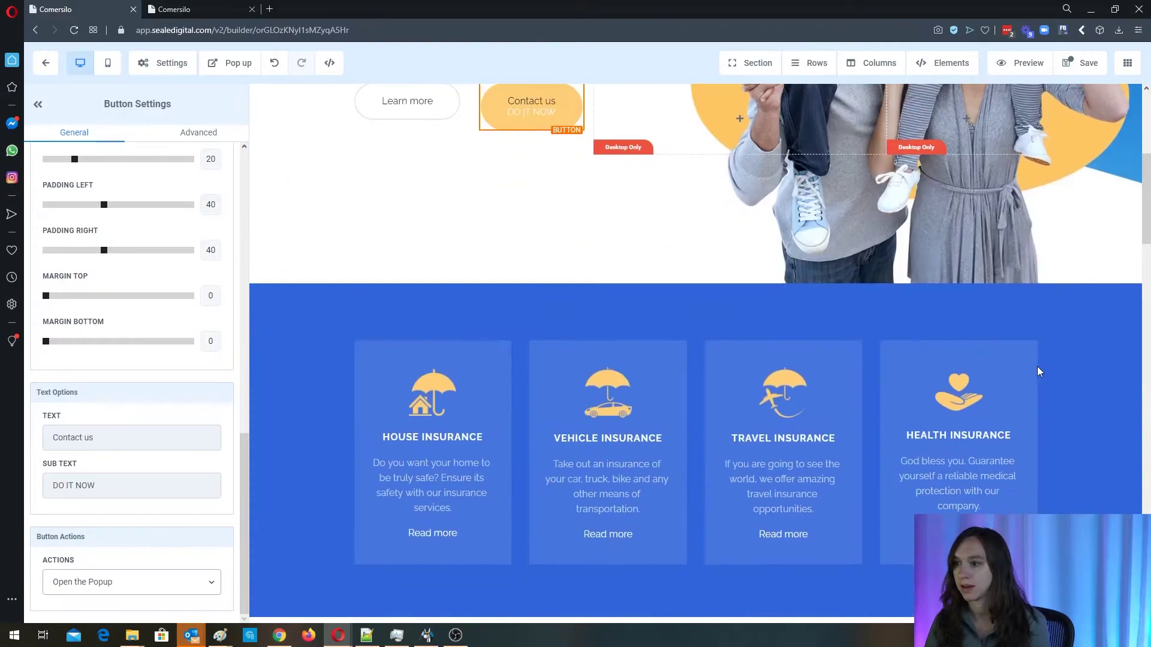
pyautogui.click(830, 394)
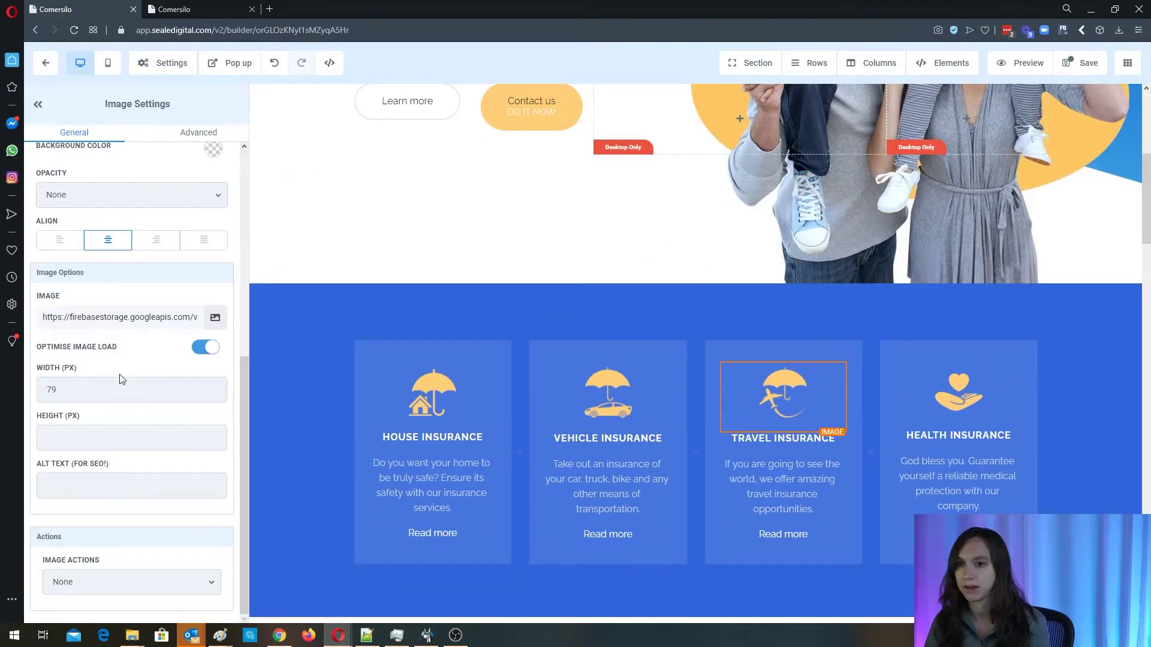
pyautogui.click(214, 317)
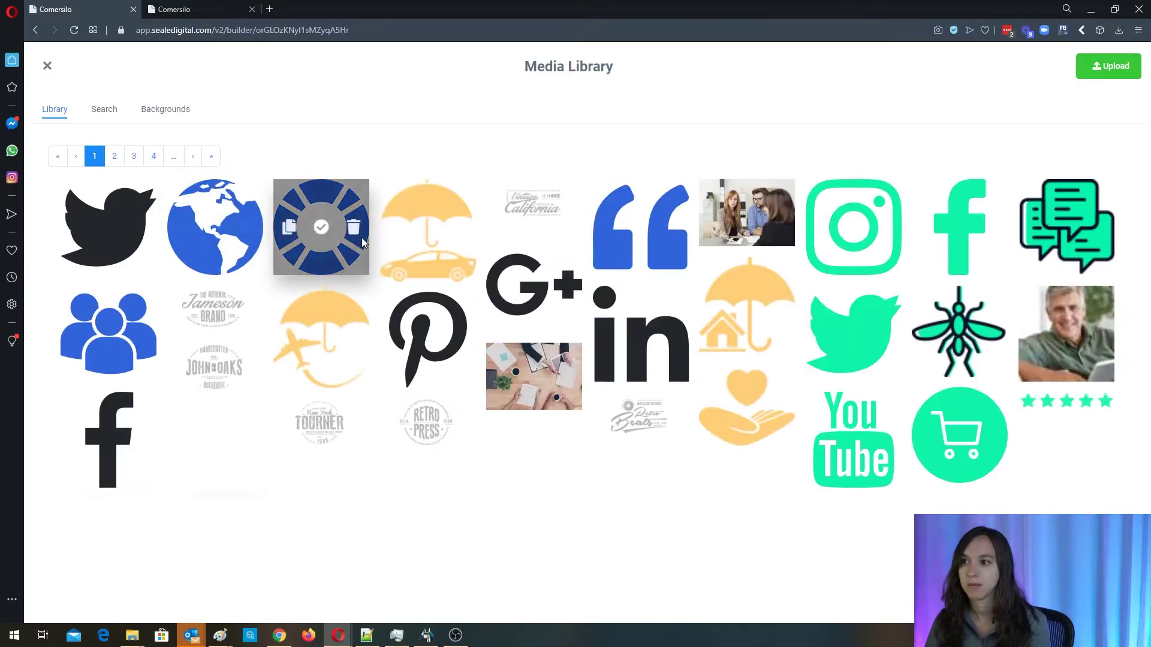
pyautogui.click(106, 110)
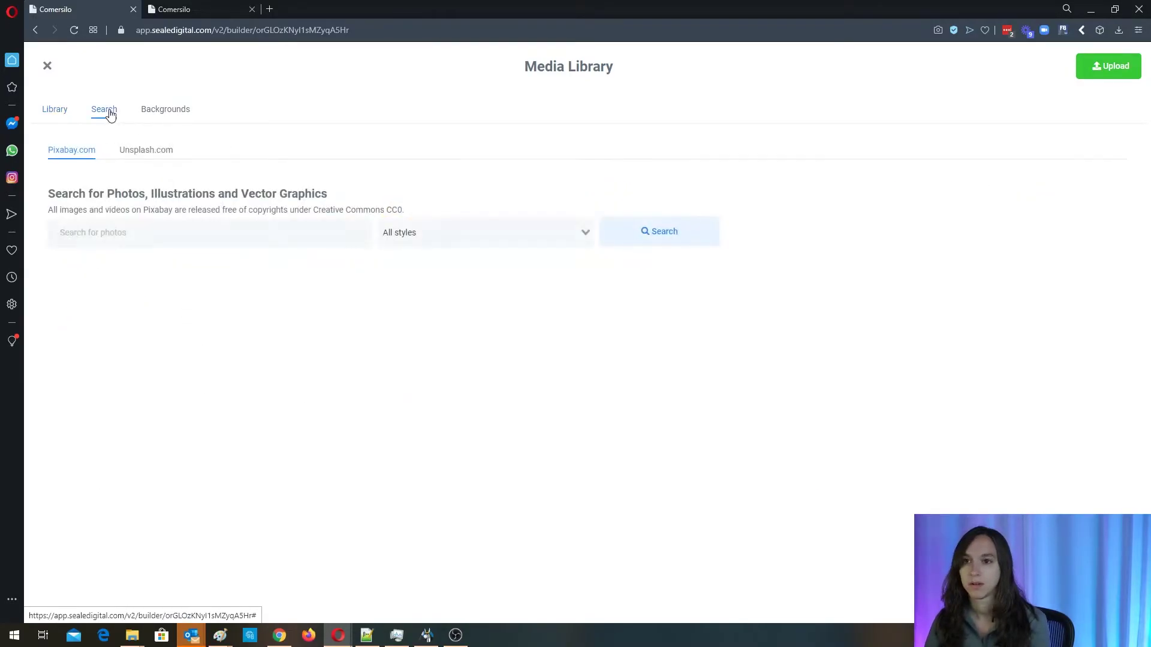
pyautogui.click(157, 120)
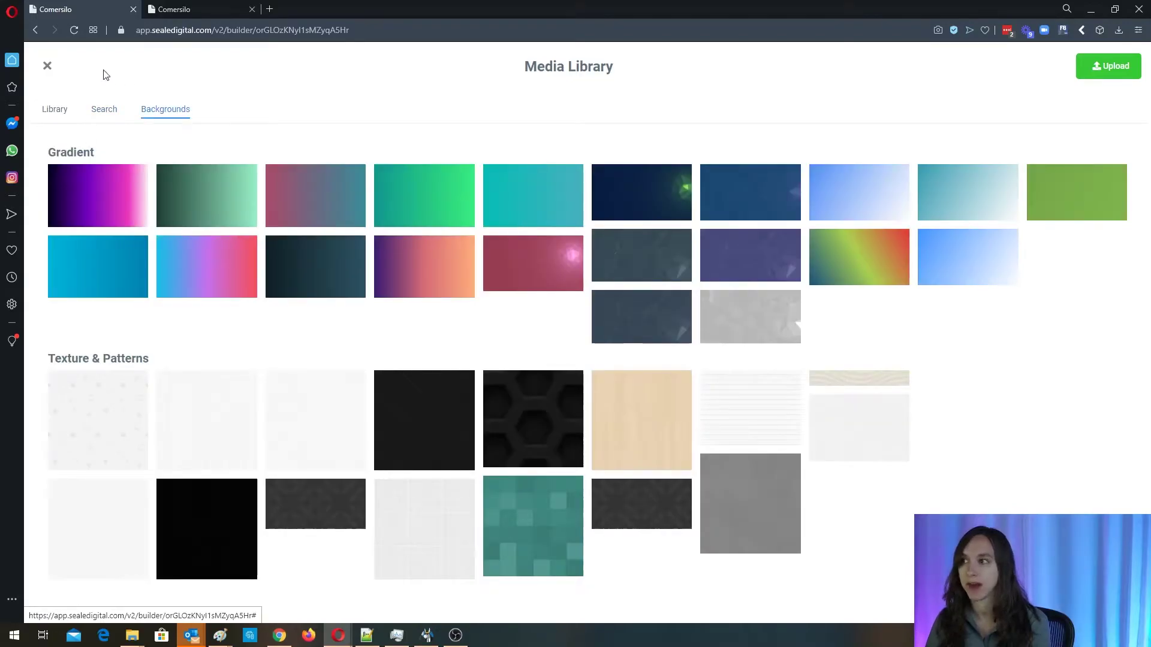
pyautogui.click(48, 66)
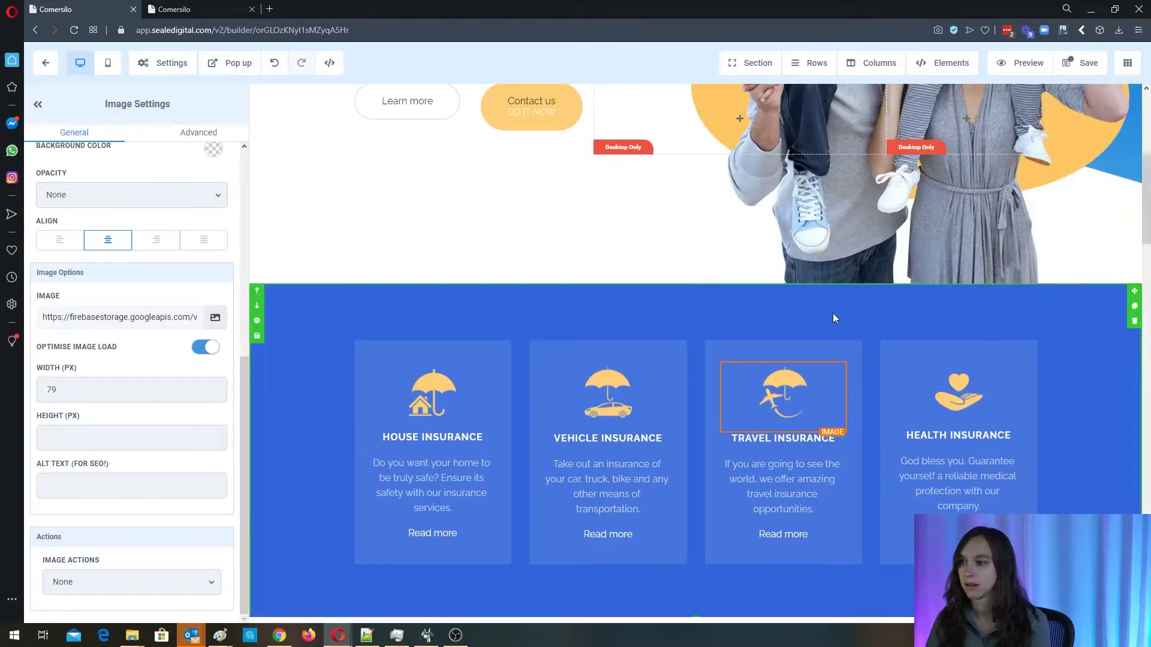
pyautogui.click(108, 63)
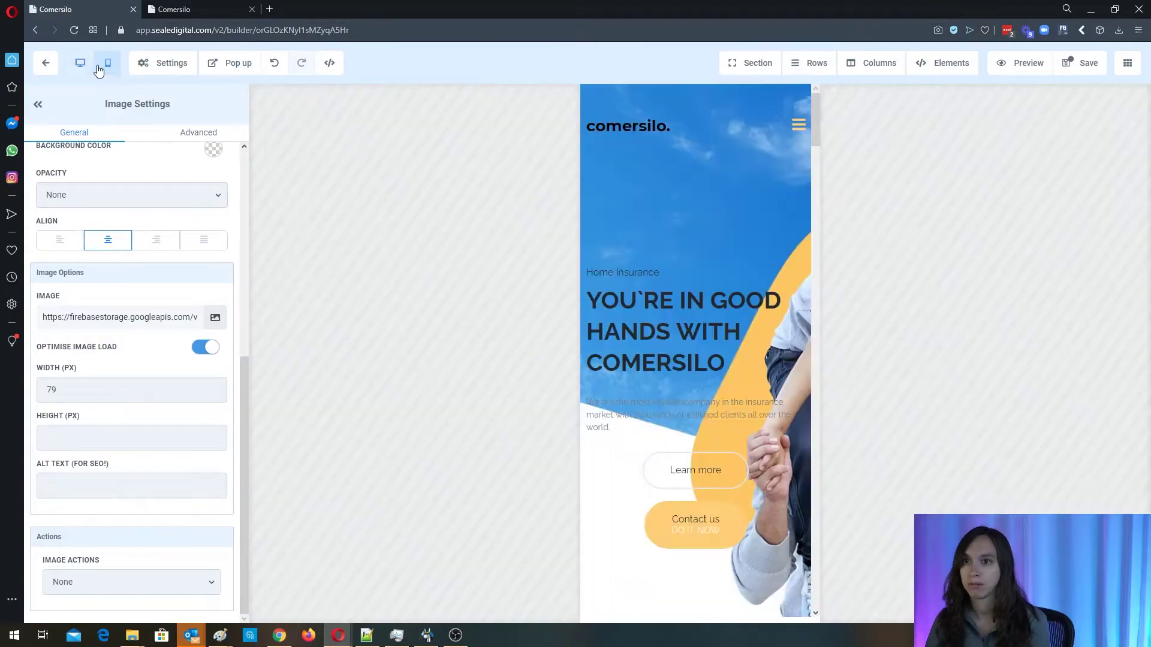
pyautogui.click(83, 70)
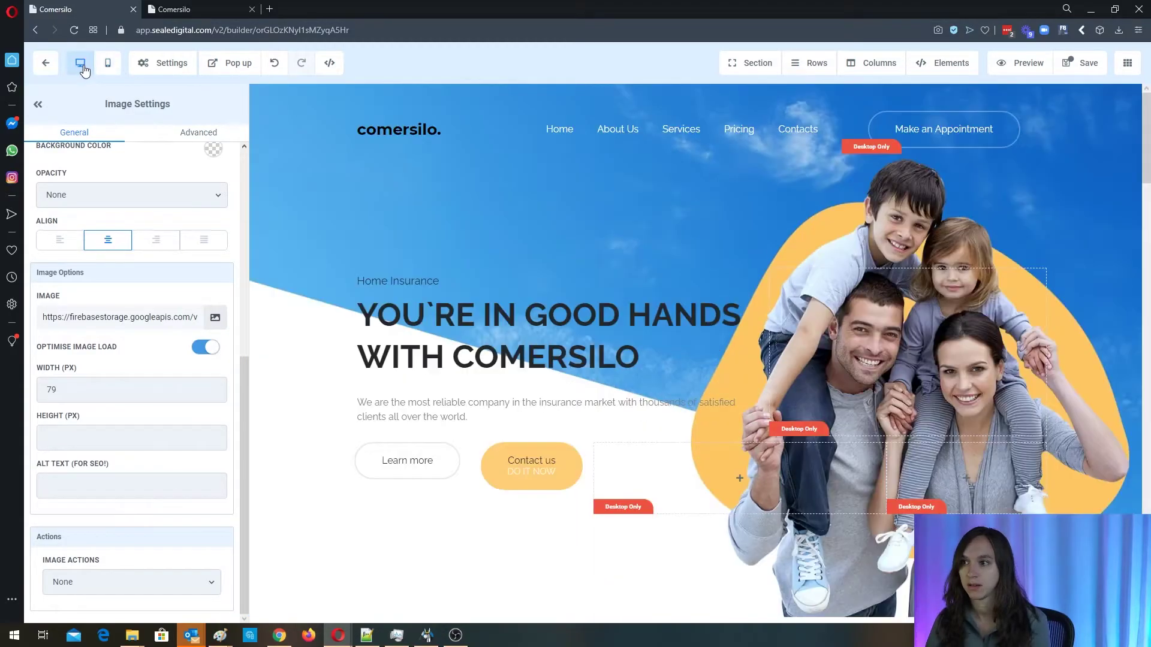
pyautogui.scroll(-10, 819, 253)
pyautogui.scroll(6, 830, 250)
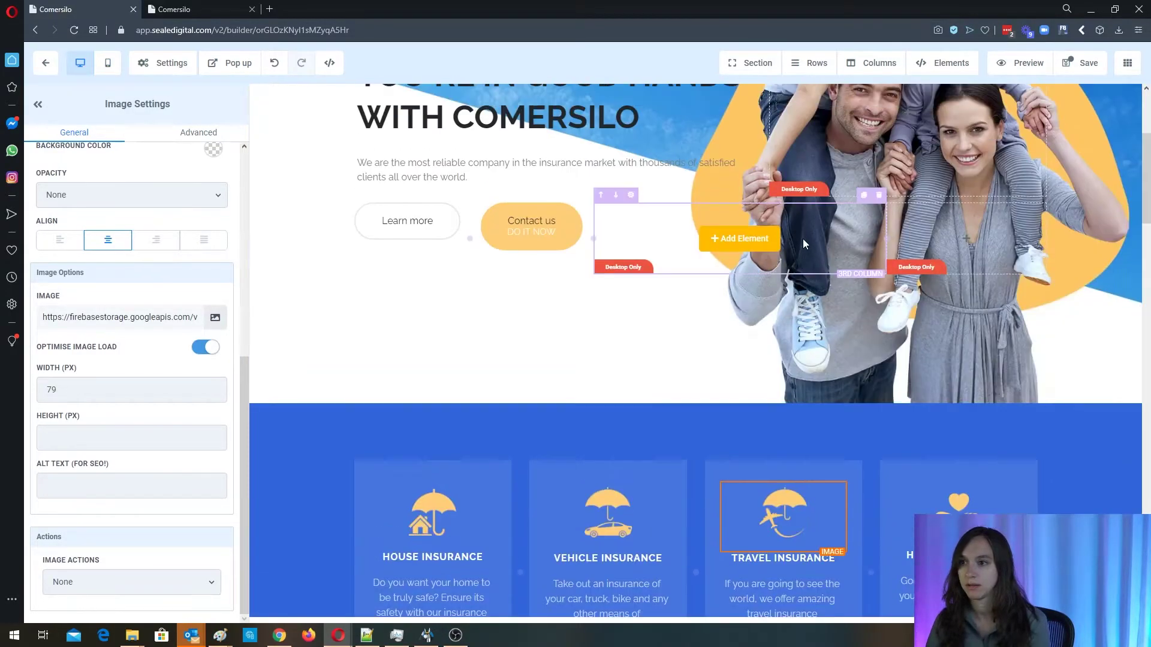
pyautogui.scroll(4, 803, 239)
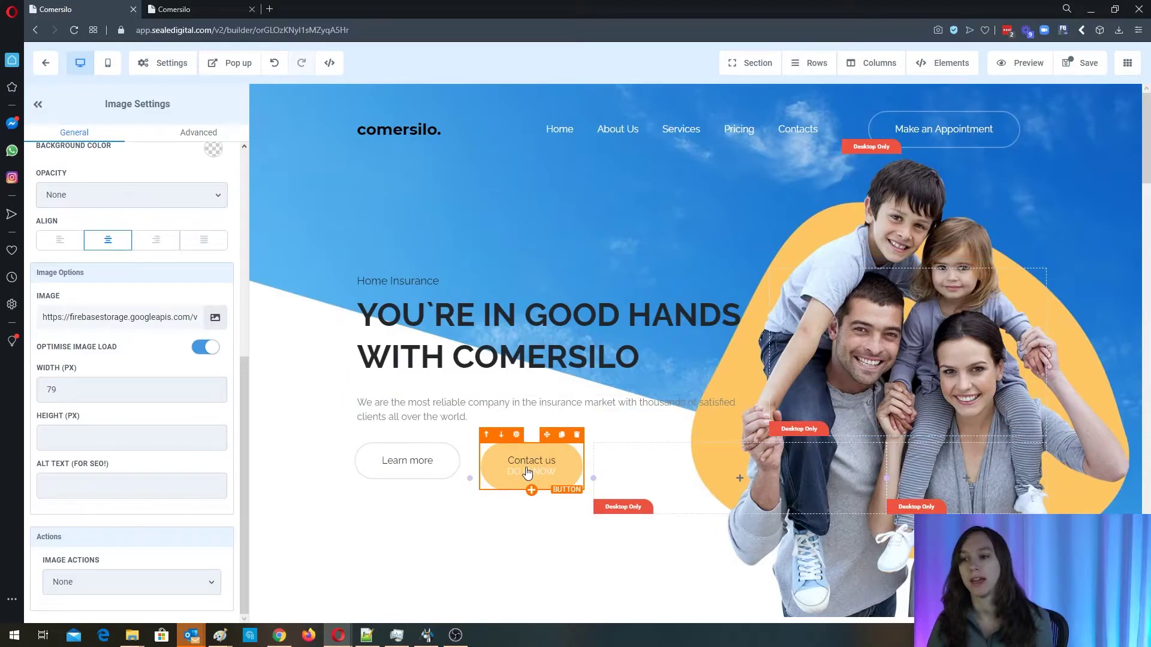
pyautogui.moveTo(406, 220)
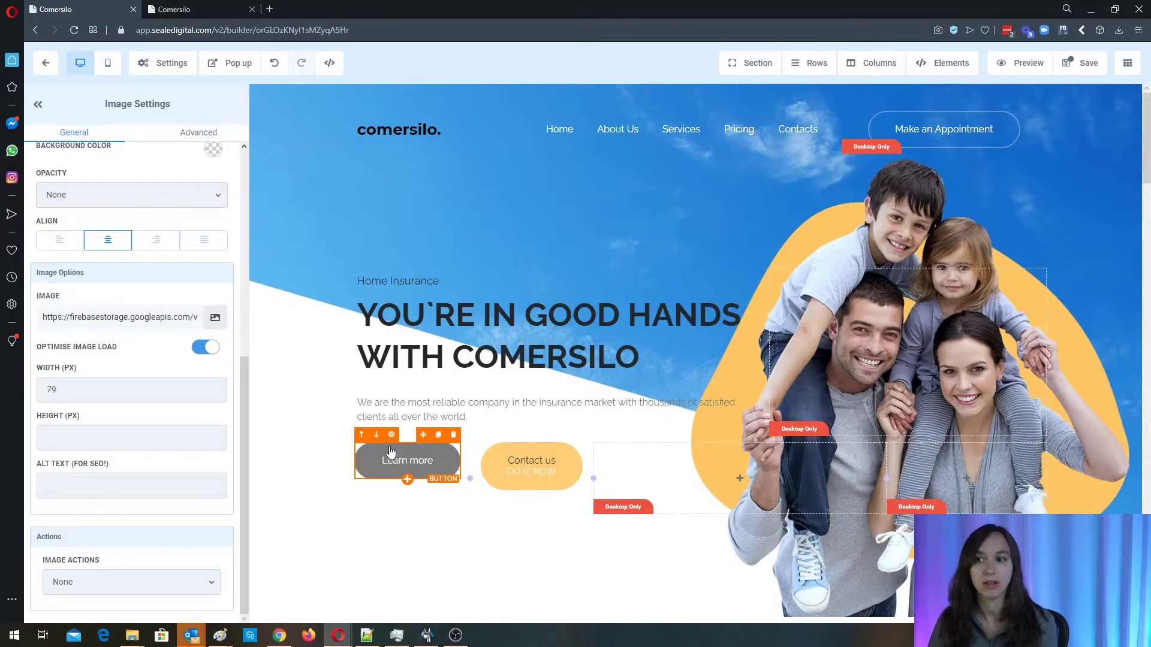
pyautogui.click(498, 462)
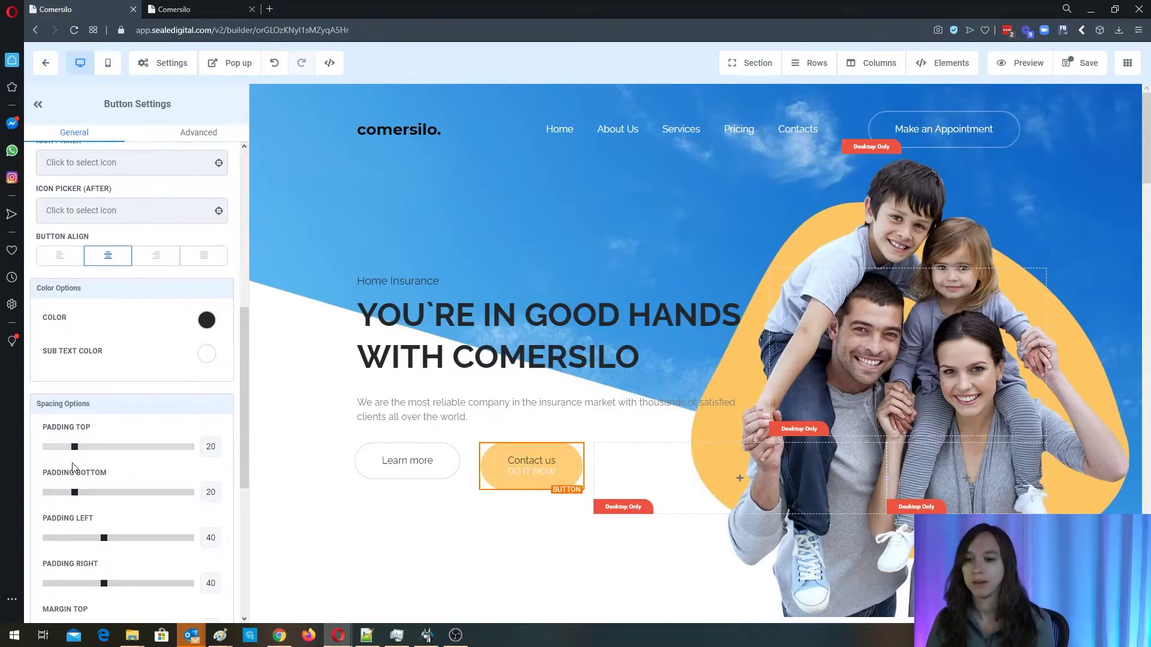
# Confirm Contact us opens the popup, then add a single-column row inside the popup
pyautogui.scroll(-6, 125, 494)
pyautogui.click(138, 587)
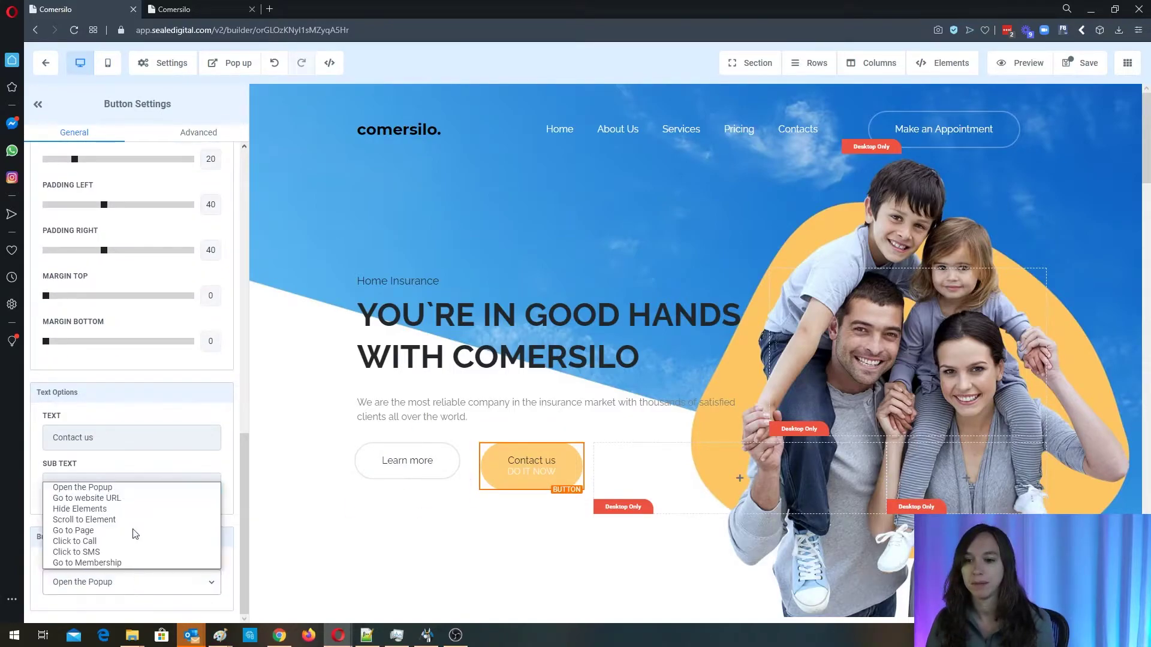
pyautogui.click(144, 485)
pyautogui.click(237, 63)
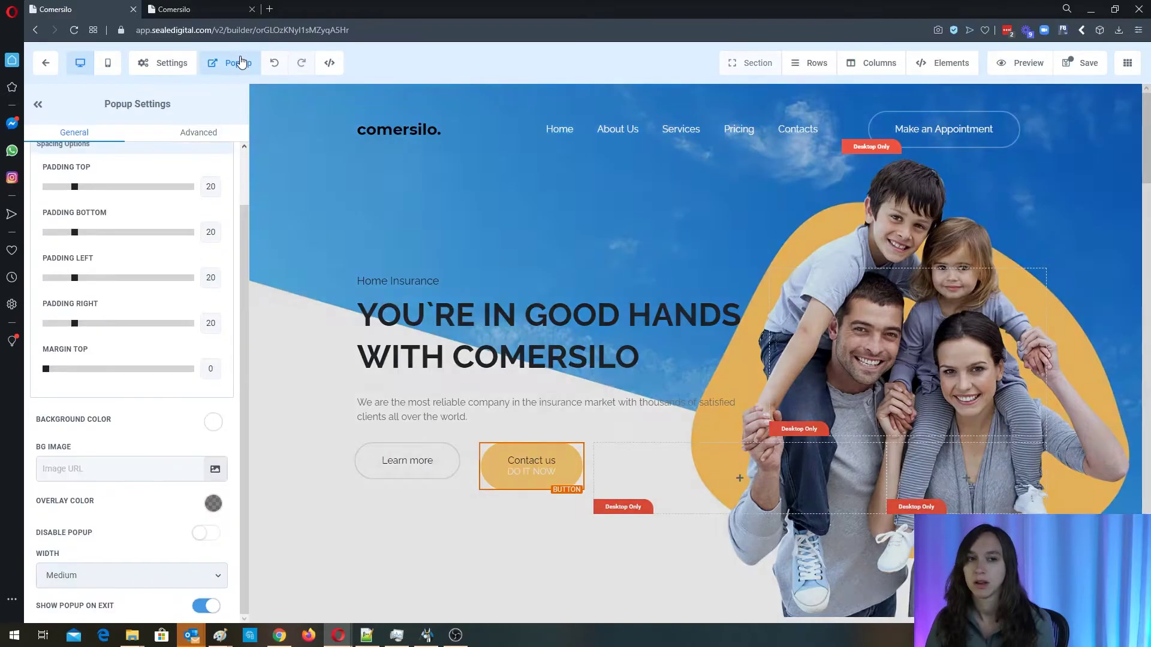
pyautogui.click(714, 216)
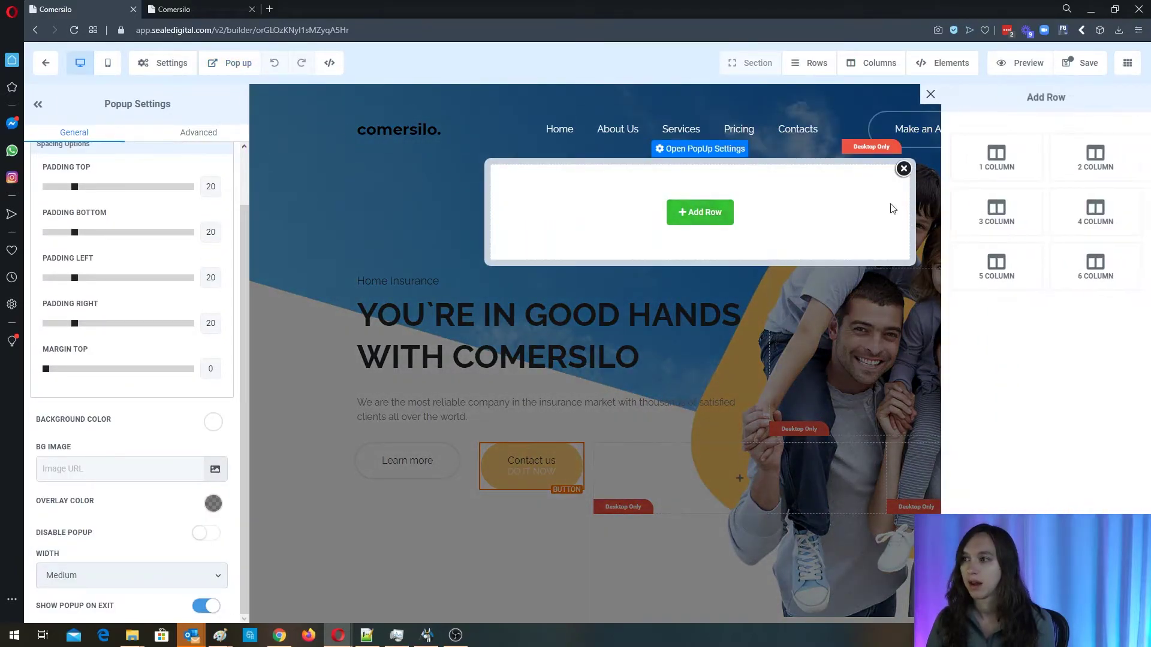
pyautogui.click(1000, 167)
pyautogui.click(703, 230)
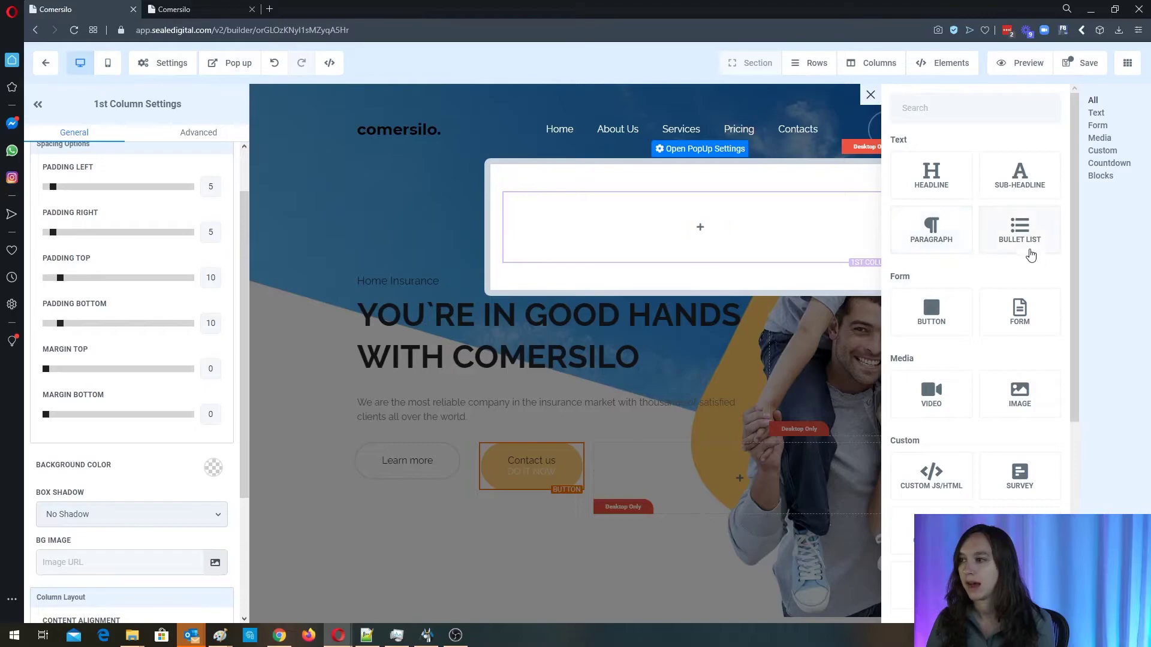
# Insert the existing Contact Form into the popup row and close the popup
pyautogui.click(1019, 311)
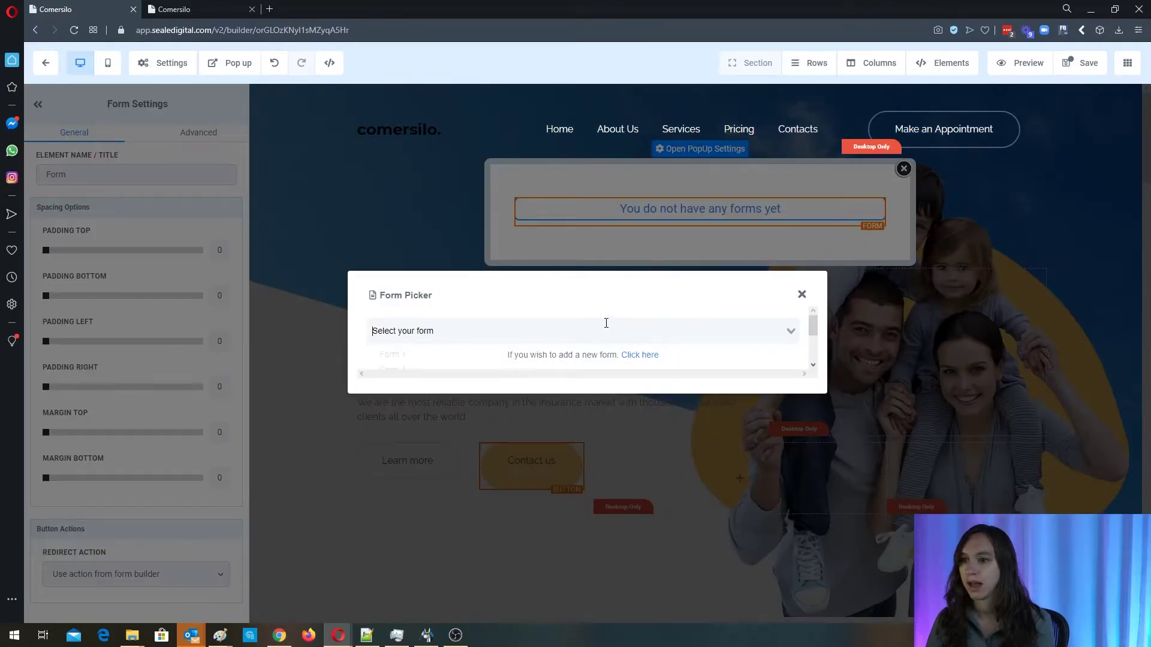
pyautogui.click(607, 323)
pyautogui.scroll(-2, 489, 357)
pyautogui.scroll(-2, 471, 347)
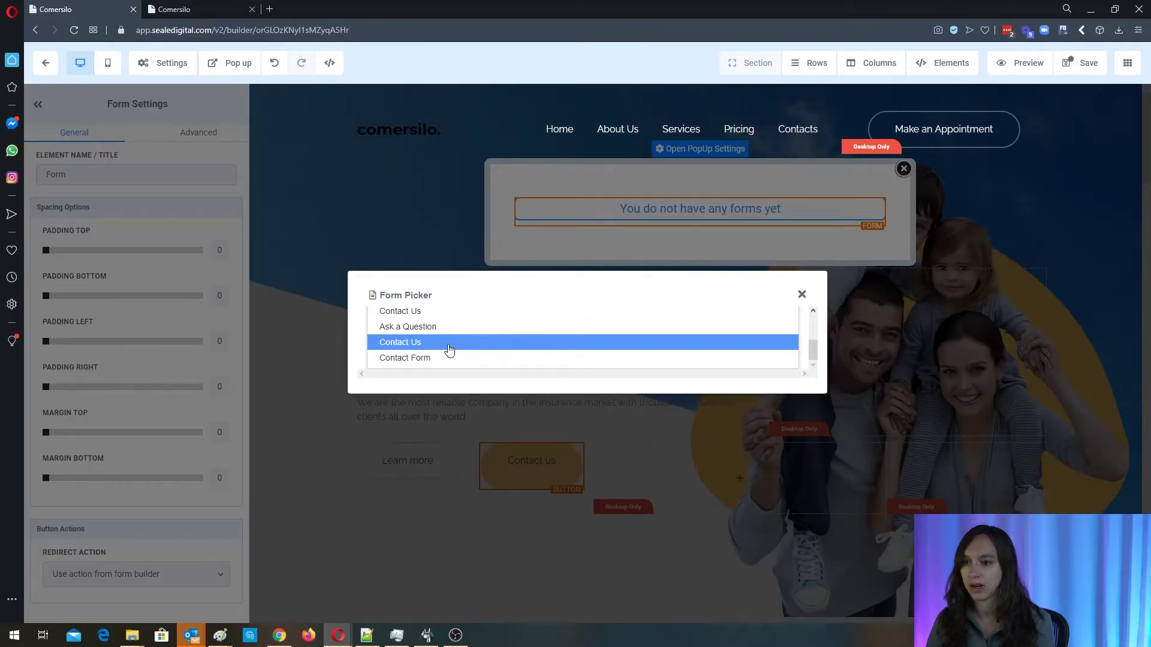
pyautogui.click(424, 358)
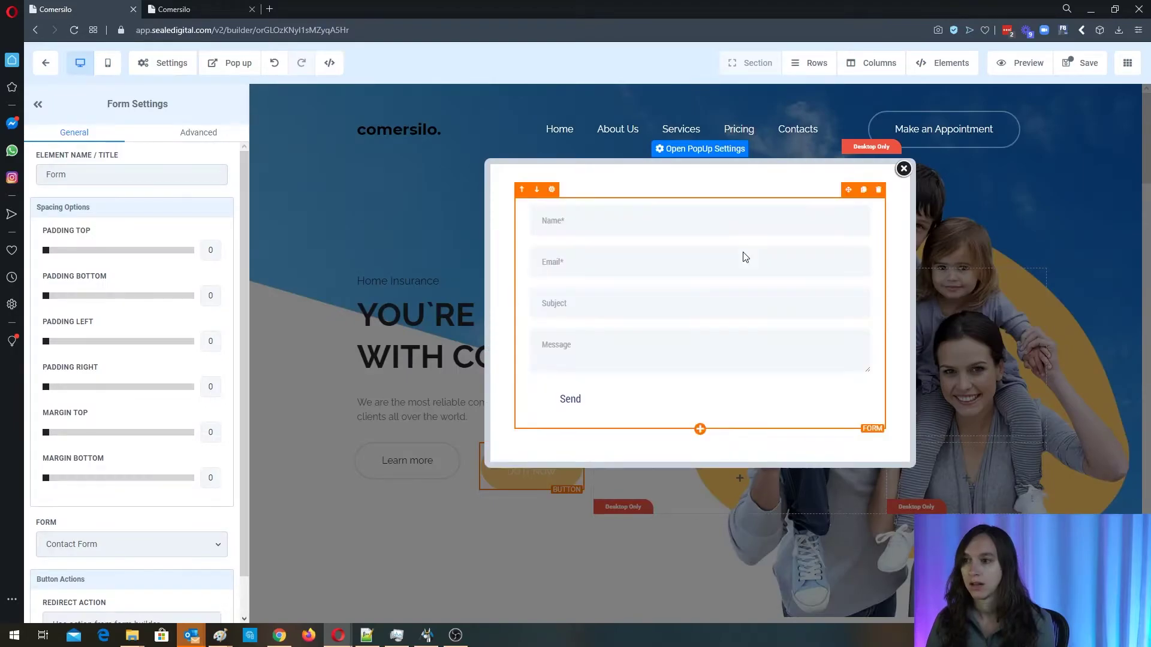
pyautogui.click(904, 169)
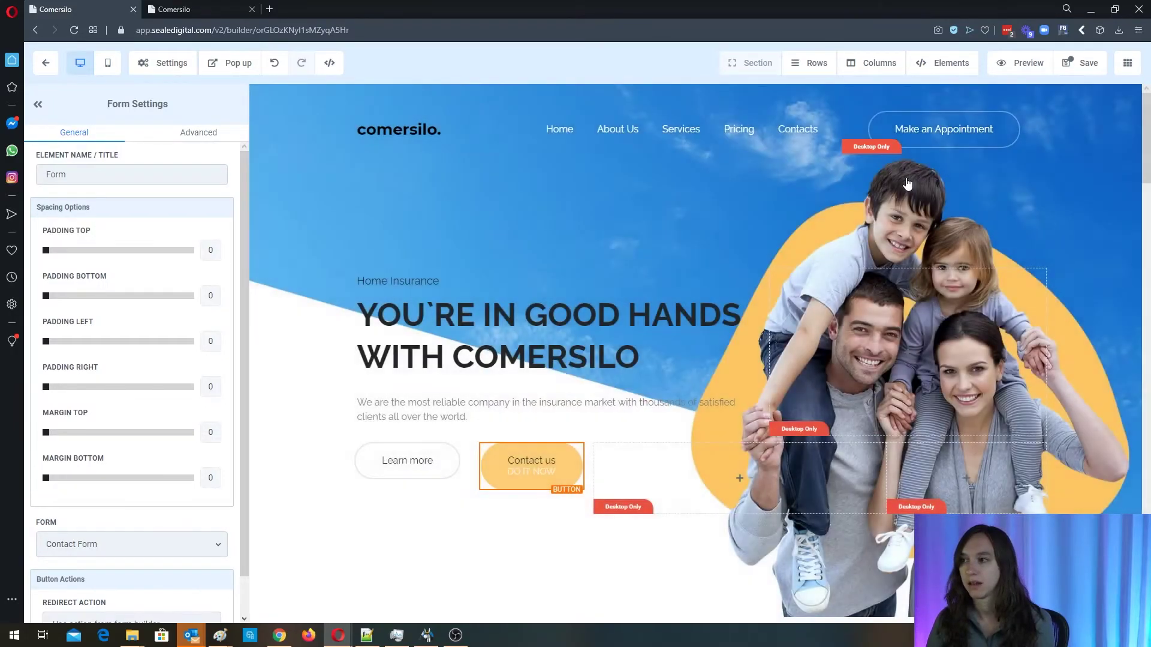
# Save the Comersilo Home page and preview it live
pyautogui.click(1064, 66)
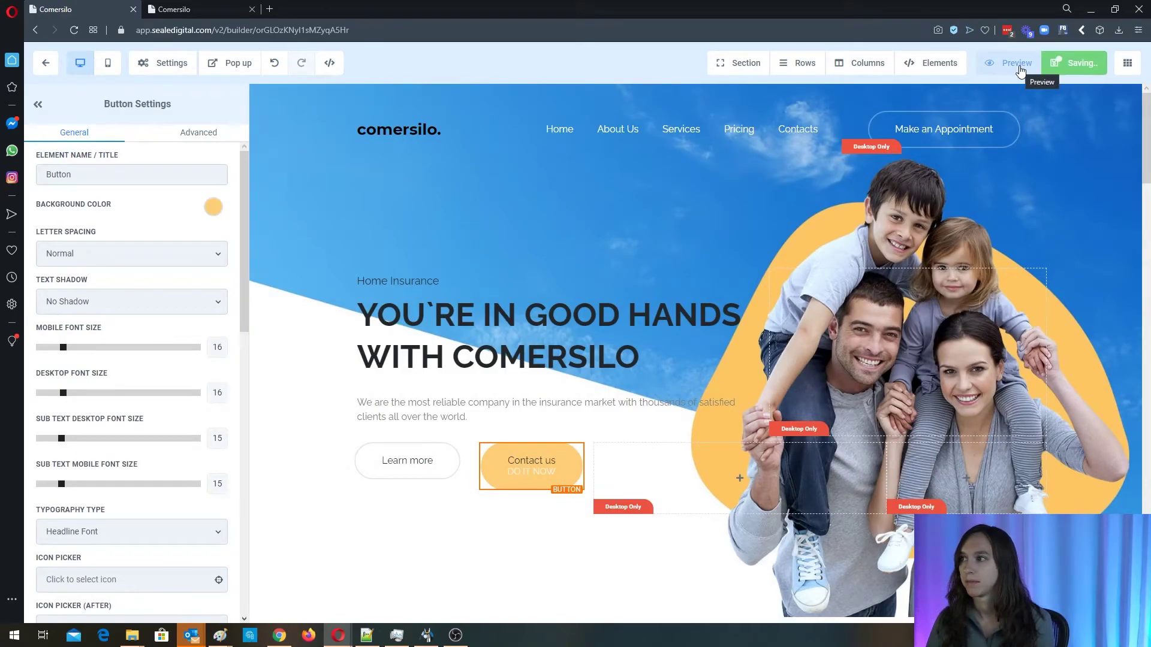
pyautogui.click(1020, 70)
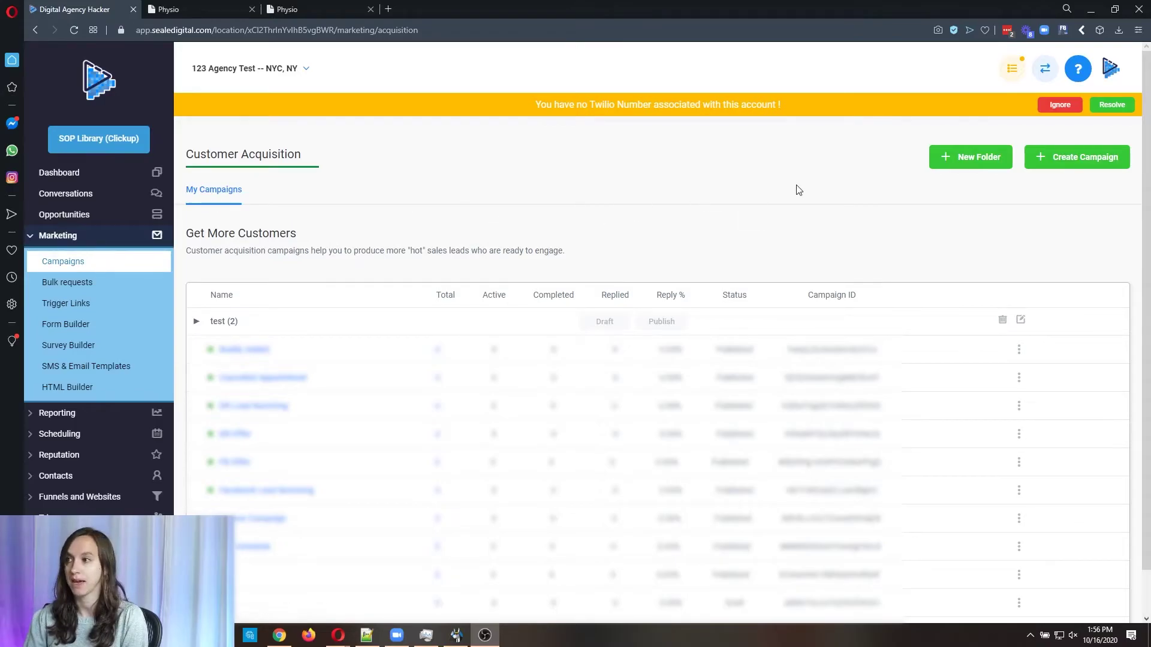
# Create a new campaign named 'test'
pyautogui.click(1092, 155)
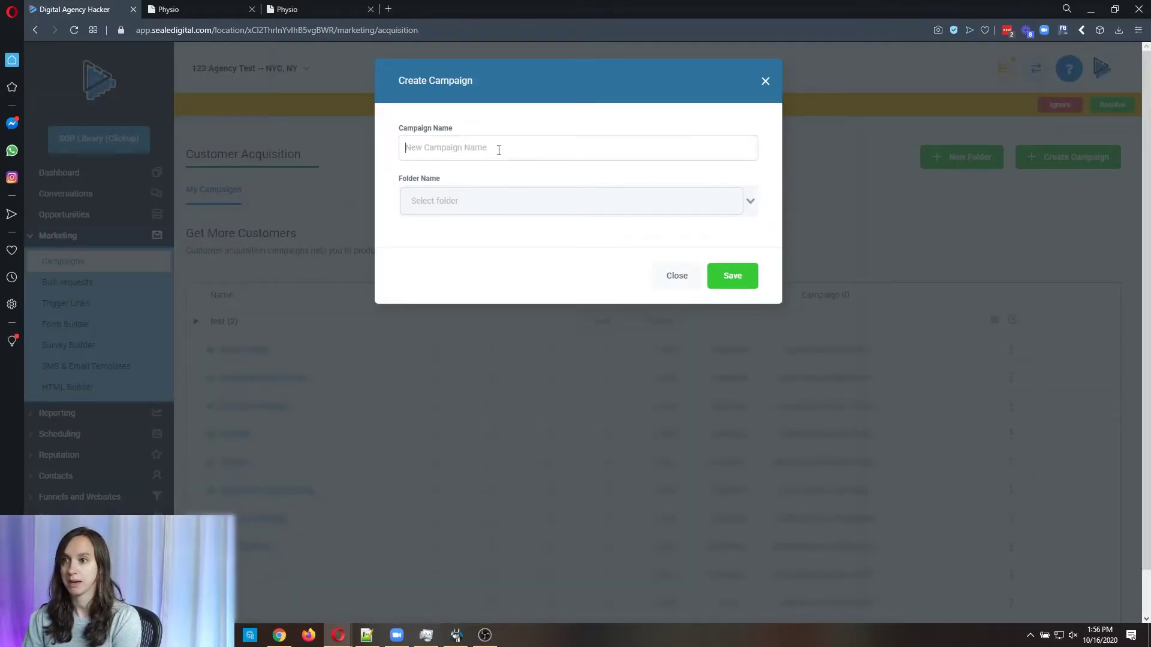
pyautogui.write('test')
pyautogui.click(732, 280)
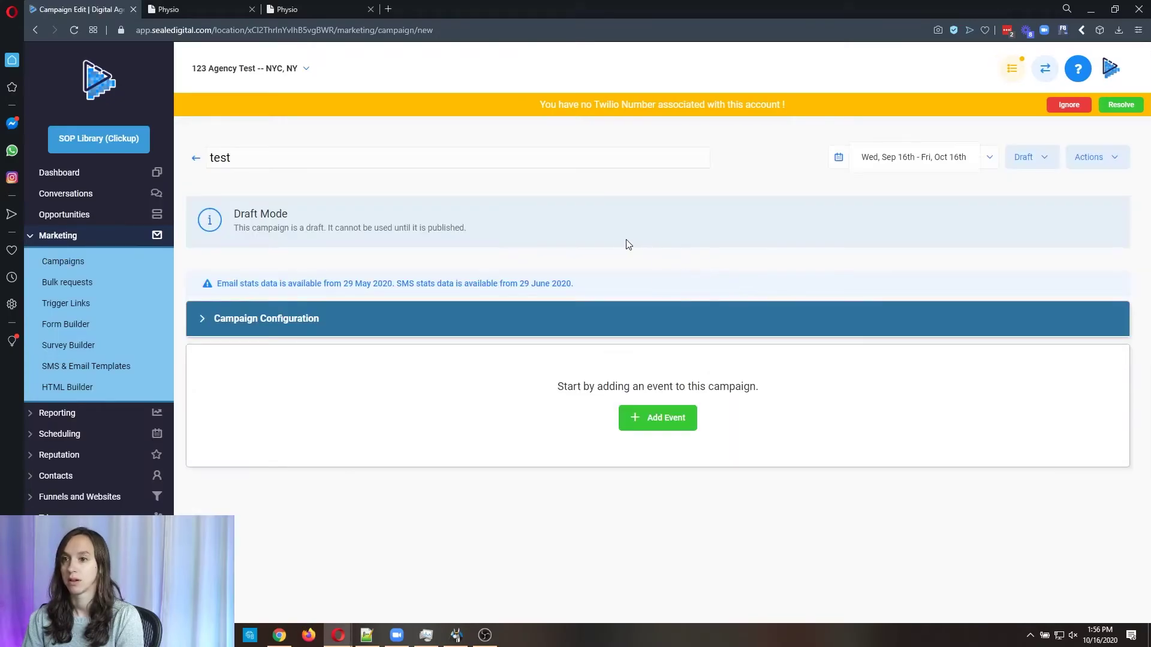
# Add an SMS step: 'Thank you for opting in!' followed by the contact's first name
pyautogui.click(659, 422)
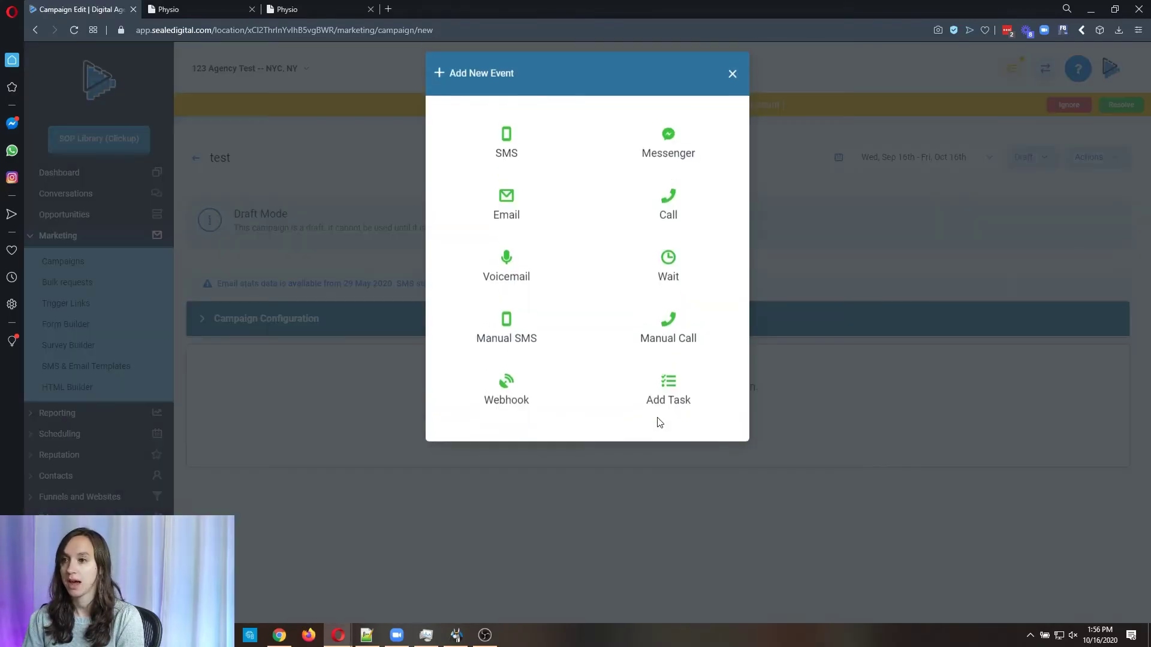
pyautogui.click(497, 150)
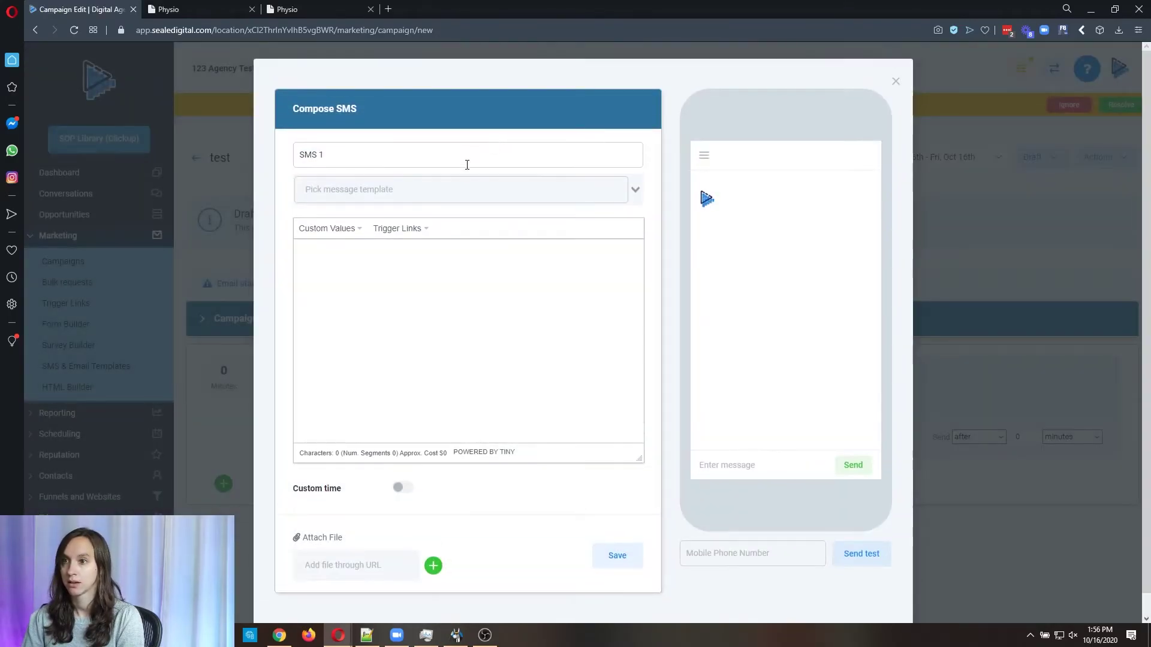
pyautogui.write('Tha')
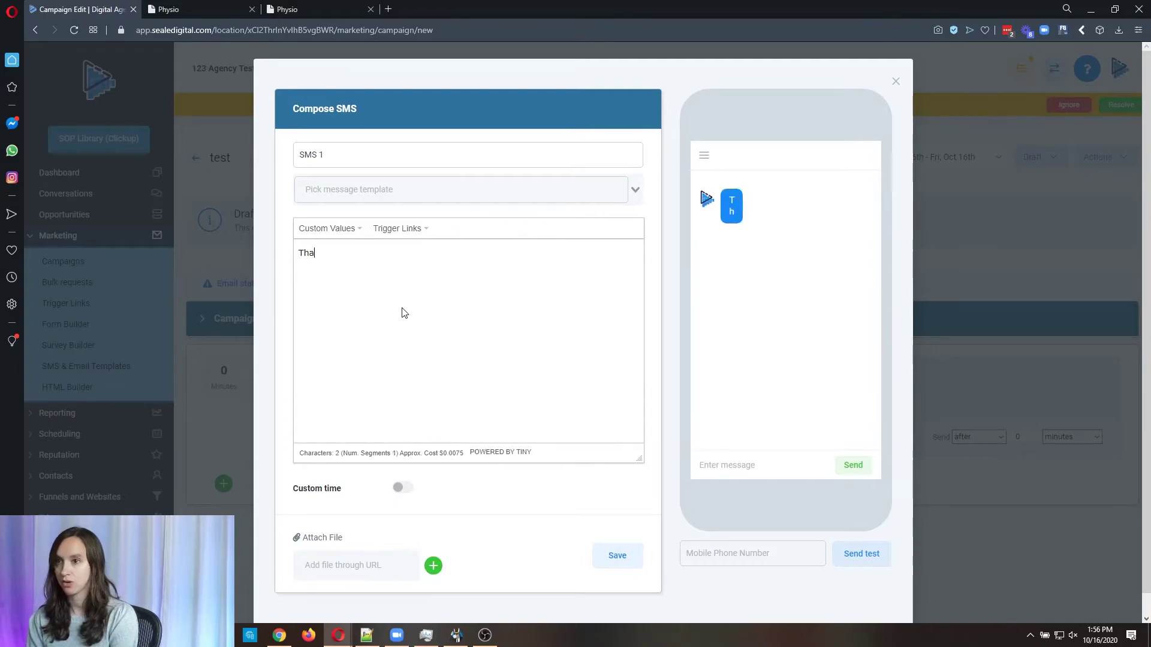
pyautogui.write('nk you for opting in')
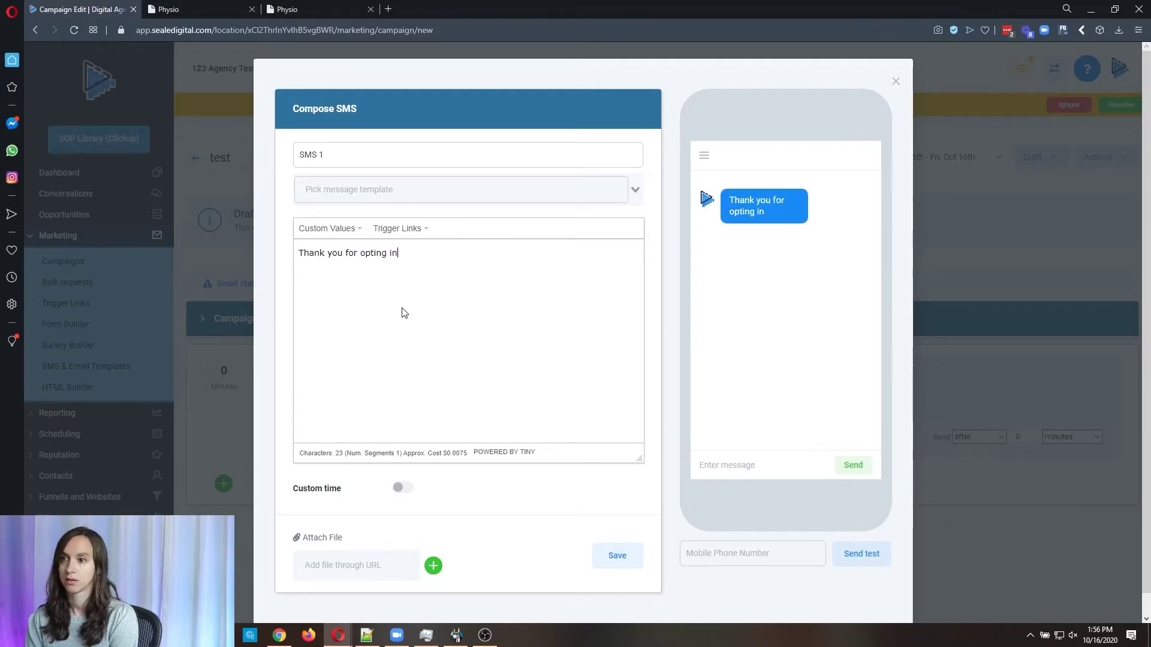
pyautogui.write('!')
pyautogui.click(342, 227)
pyautogui.moveTo(319, 249)
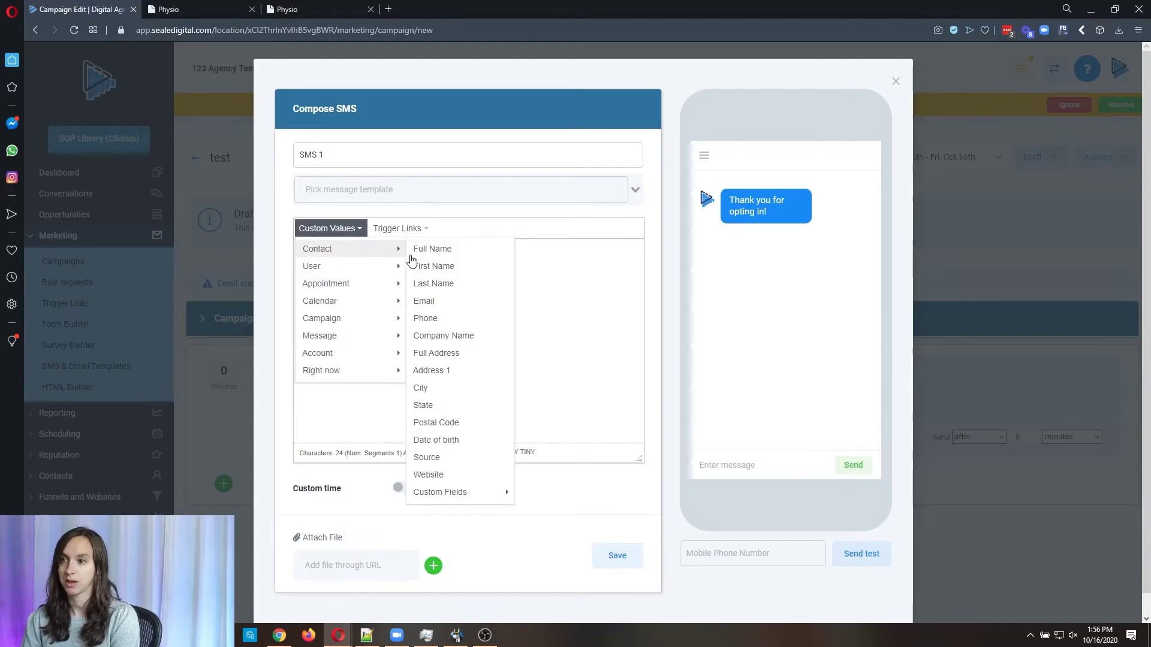
pyautogui.click(461, 267)
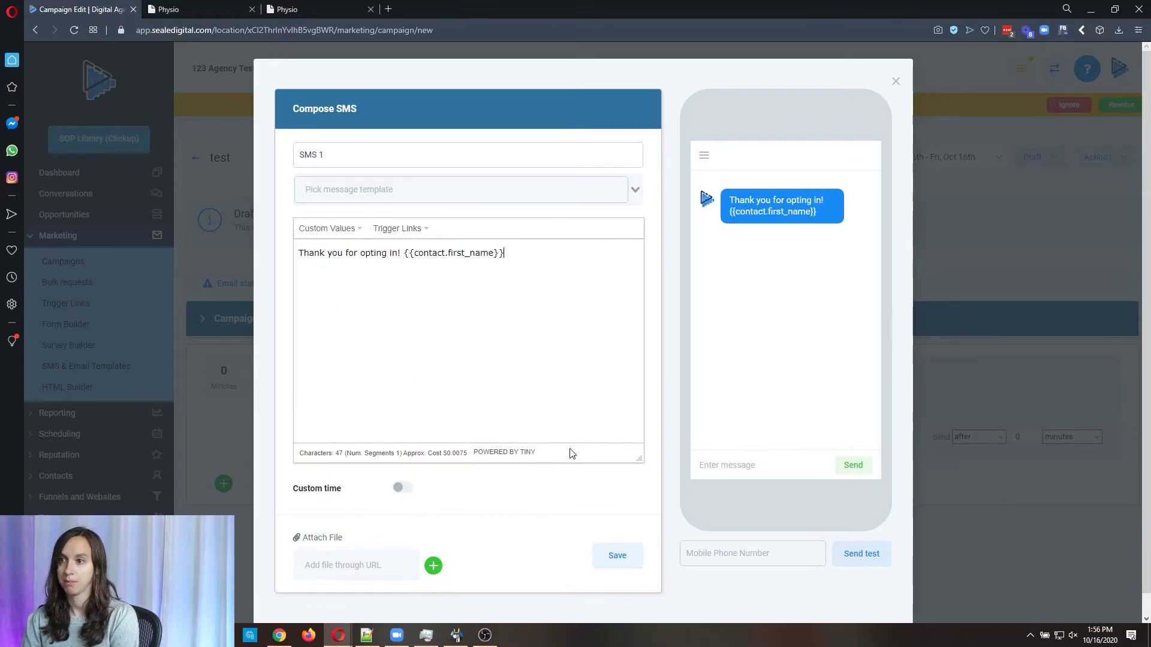
pyautogui.click(611, 563)
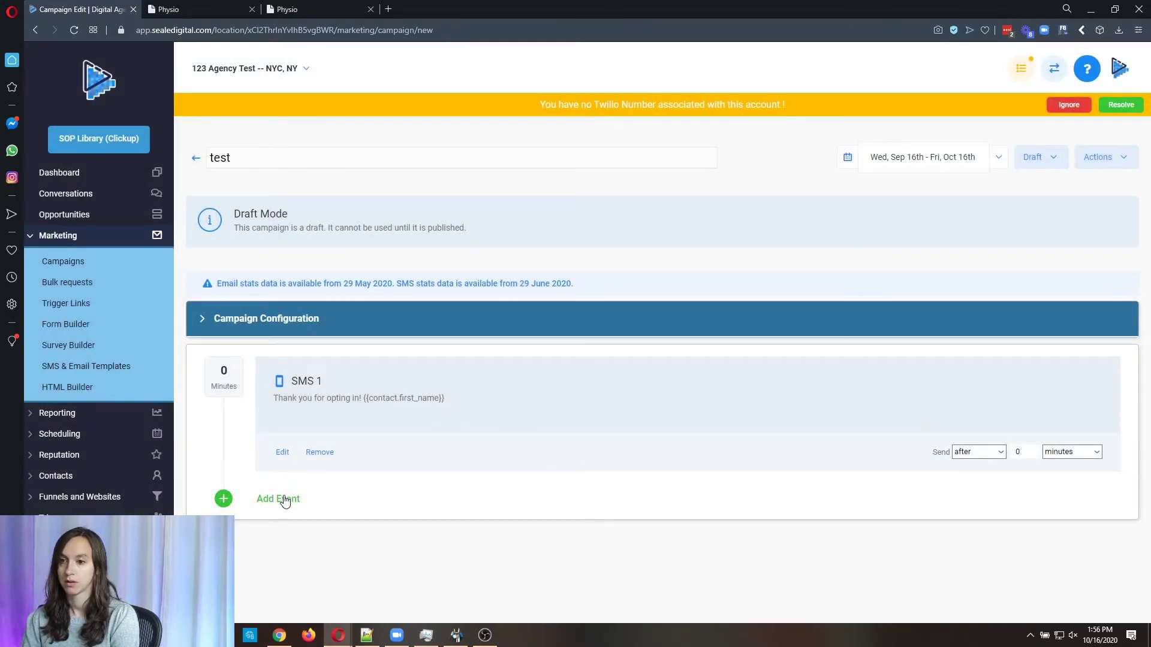
pyautogui.click(280, 500)
# Add an Email step with the text 'test'
pyautogui.click(508, 218)
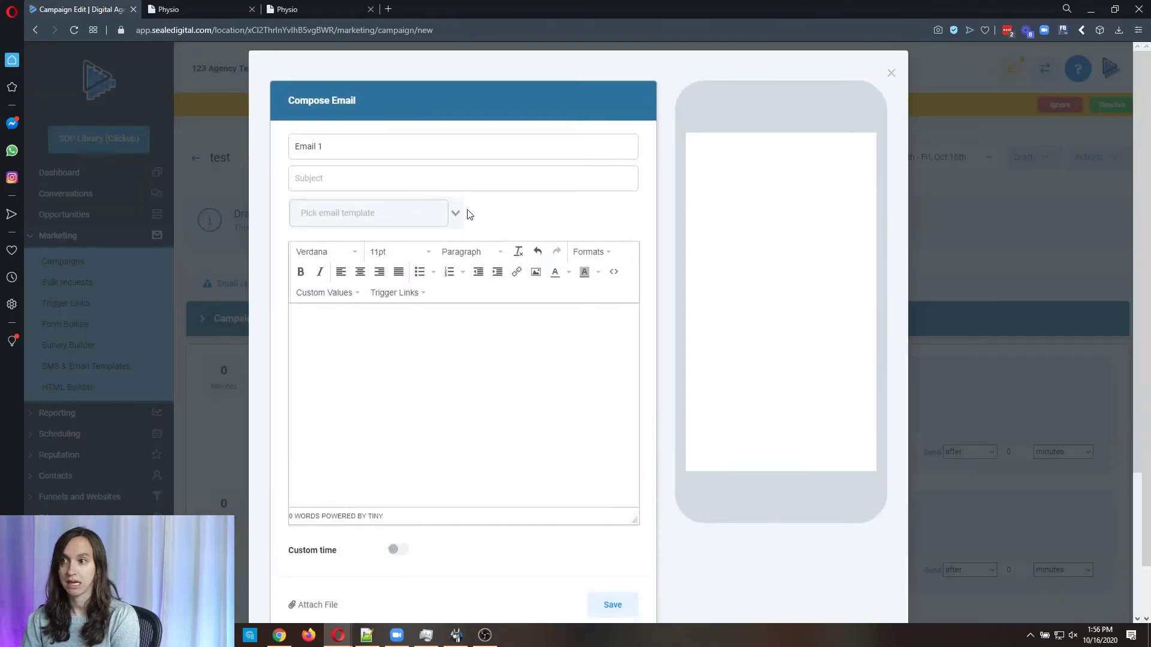
pyautogui.write('test')
pyautogui.scroll(-3, 483, 365)
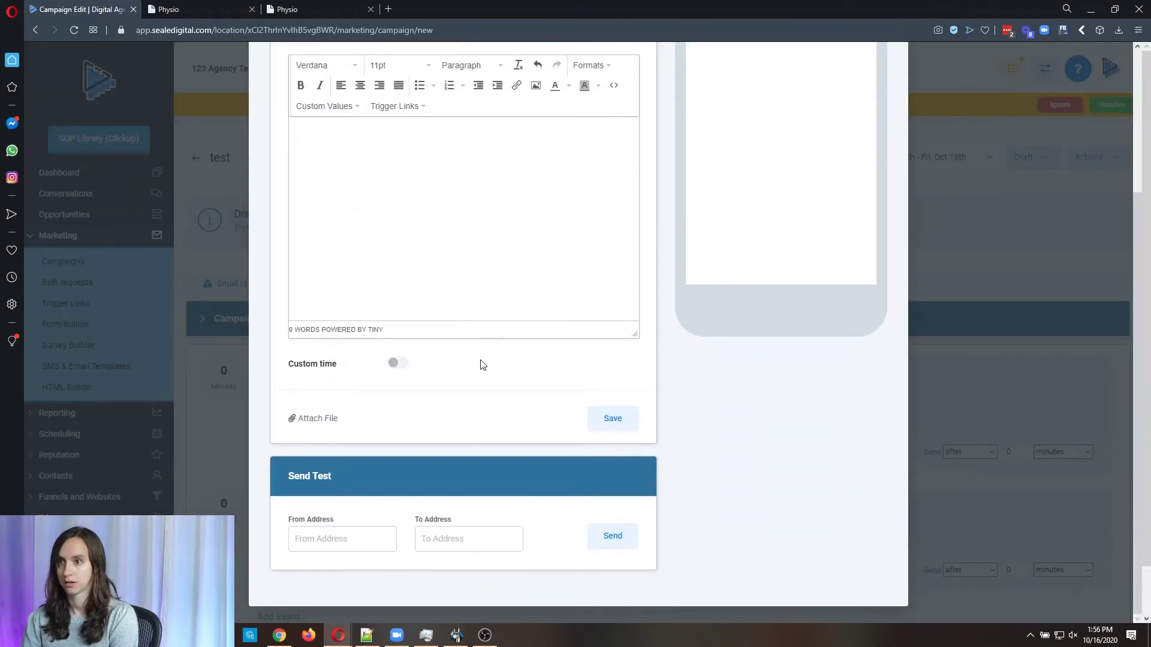
pyautogui.click(612, 418)
pyautogui.scroll(-1, 455, 444)
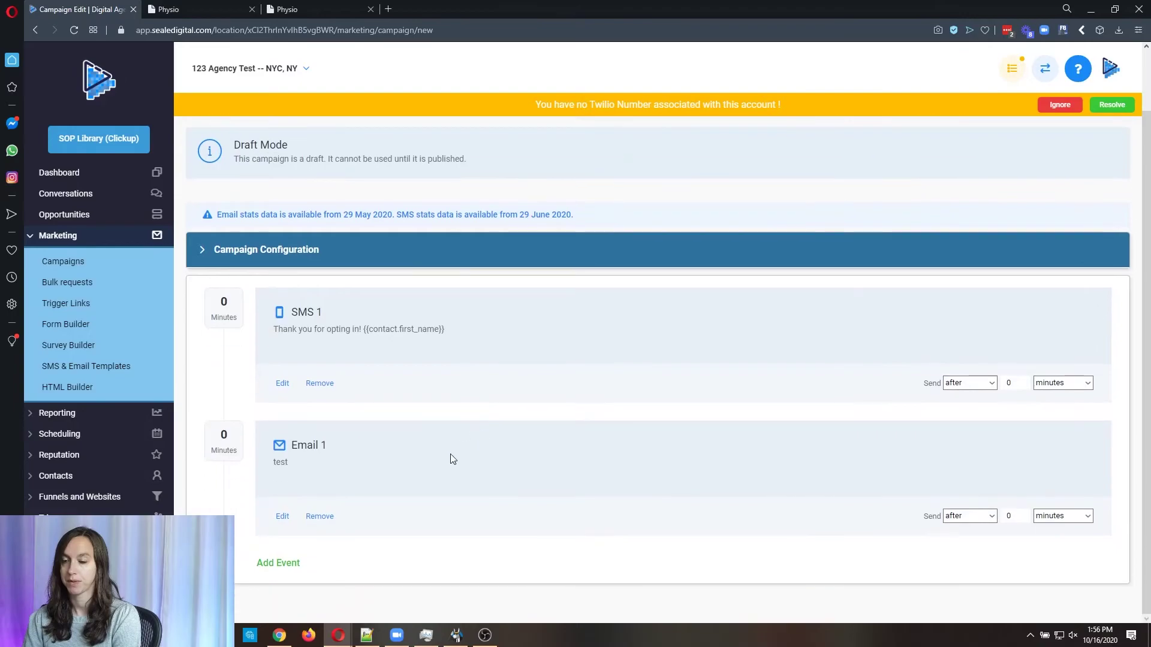
# Add an empty Voicemail step and enter a 15-minute delay
pyautogui.click(275, 566)
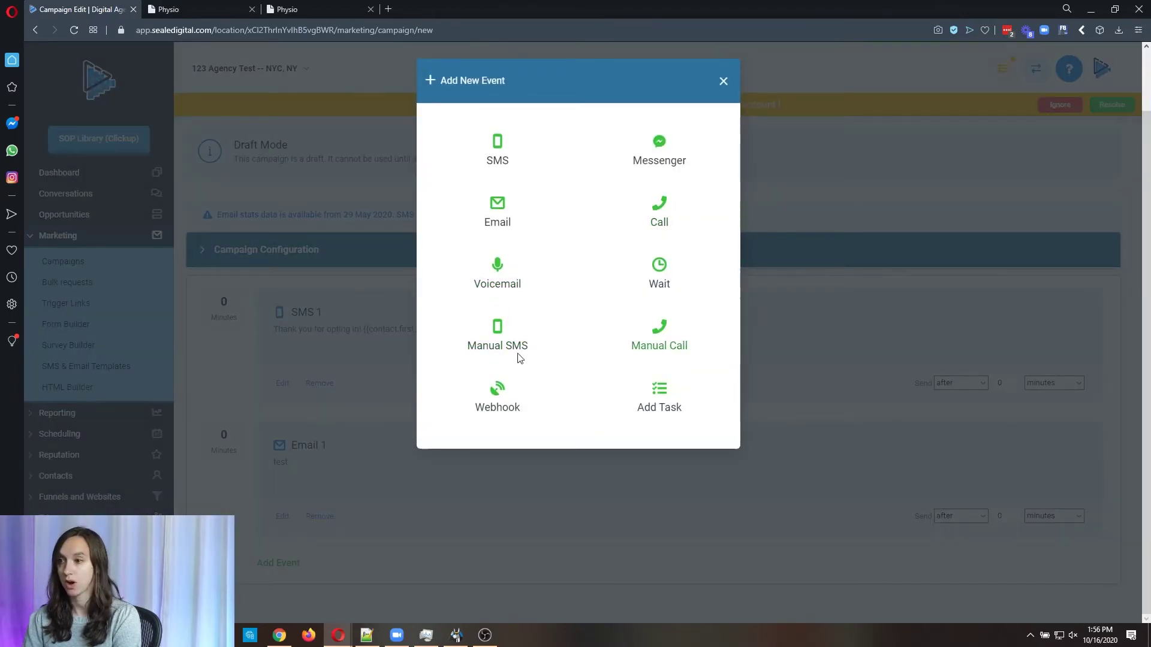
pyautogui.click(507, 277)
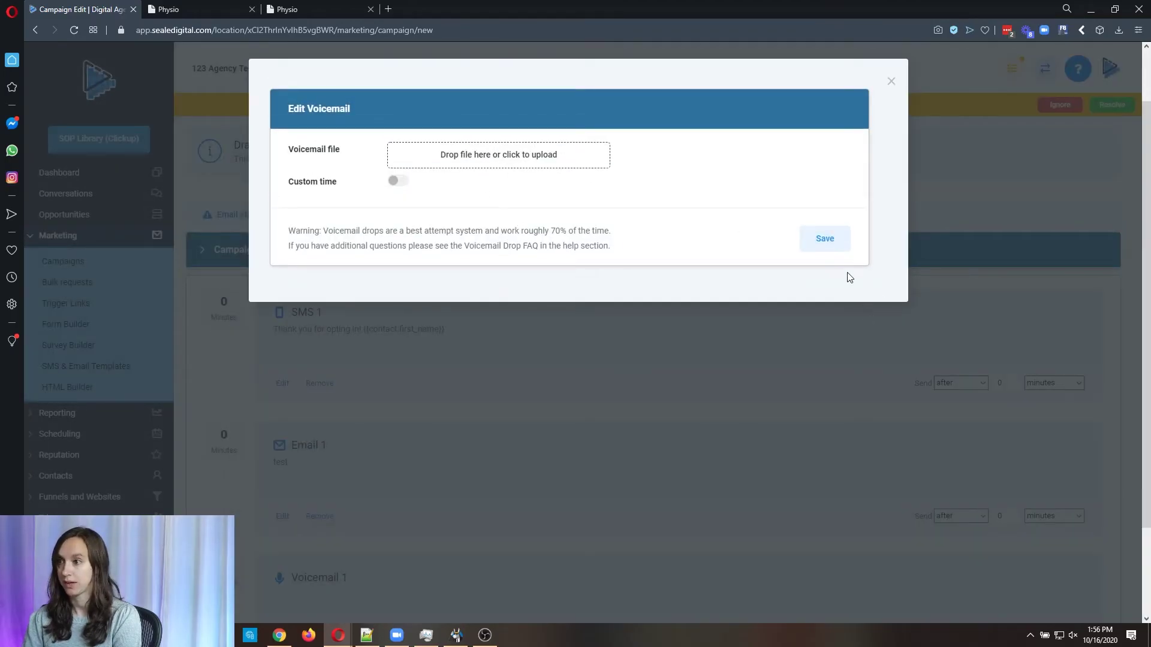
pyautogui.click(836, 243)
pyautogui.scroll(-2, 462, 479)
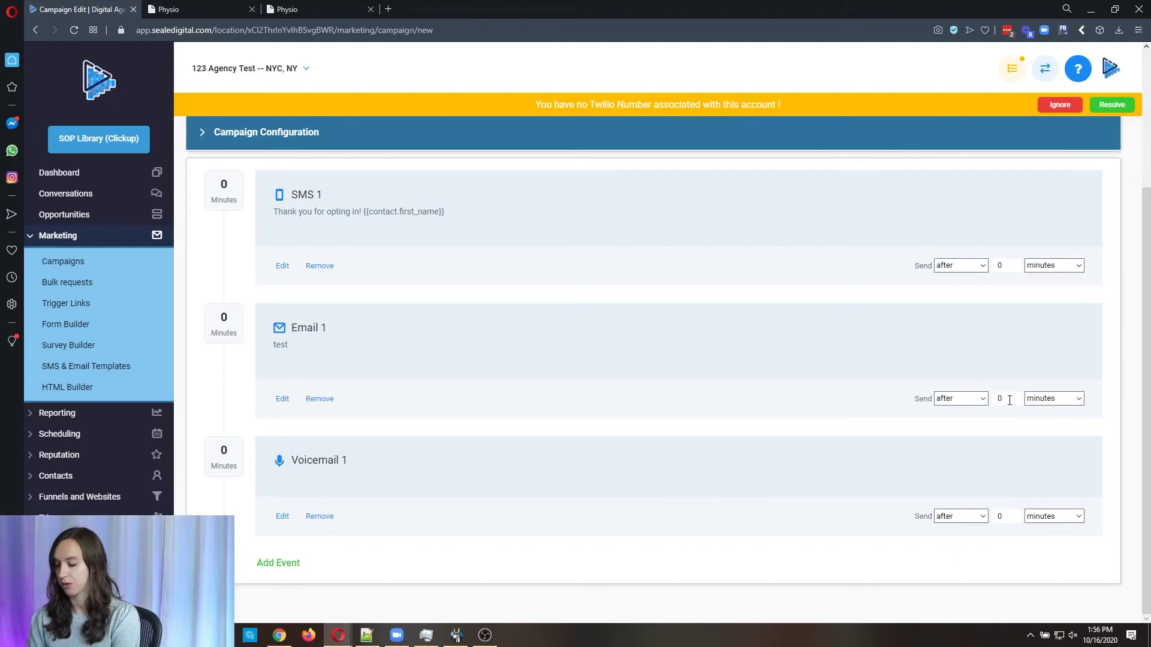
pyautogui.write('15')
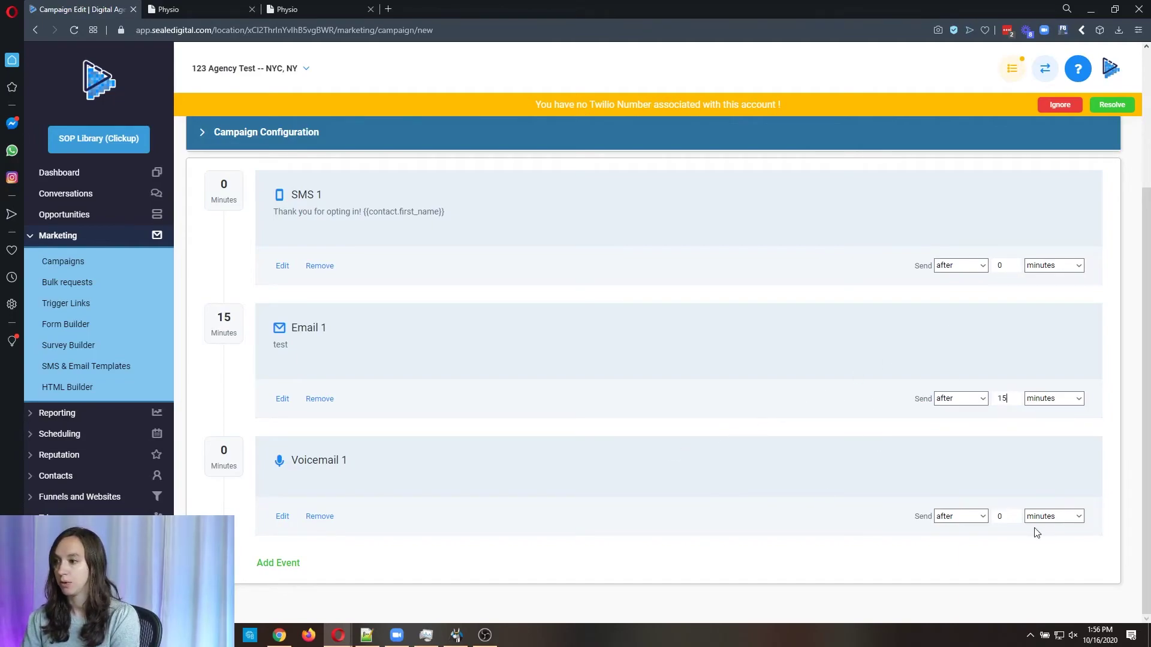
# Set the Voicemail 1 step's send delay to 1 day after the previous step
pyautogui.click(971, 516)
pyautogui.click(1007, 517)
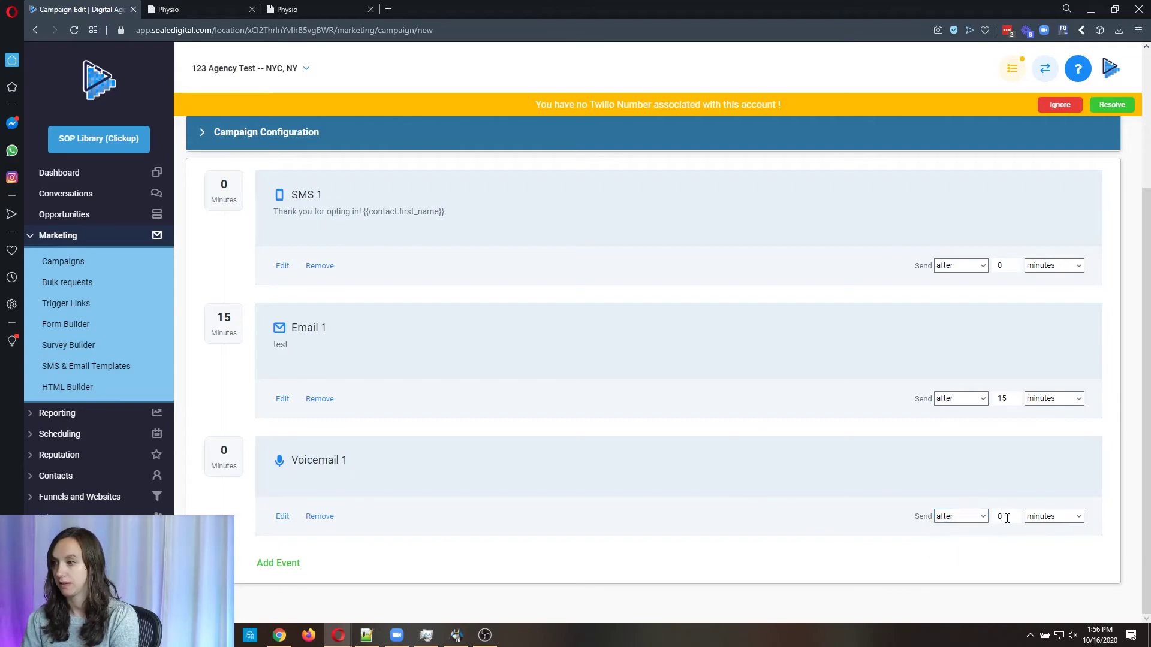
pyautogui.write('1')
pyautogui.press('Tab')
pyautogui.press('d')
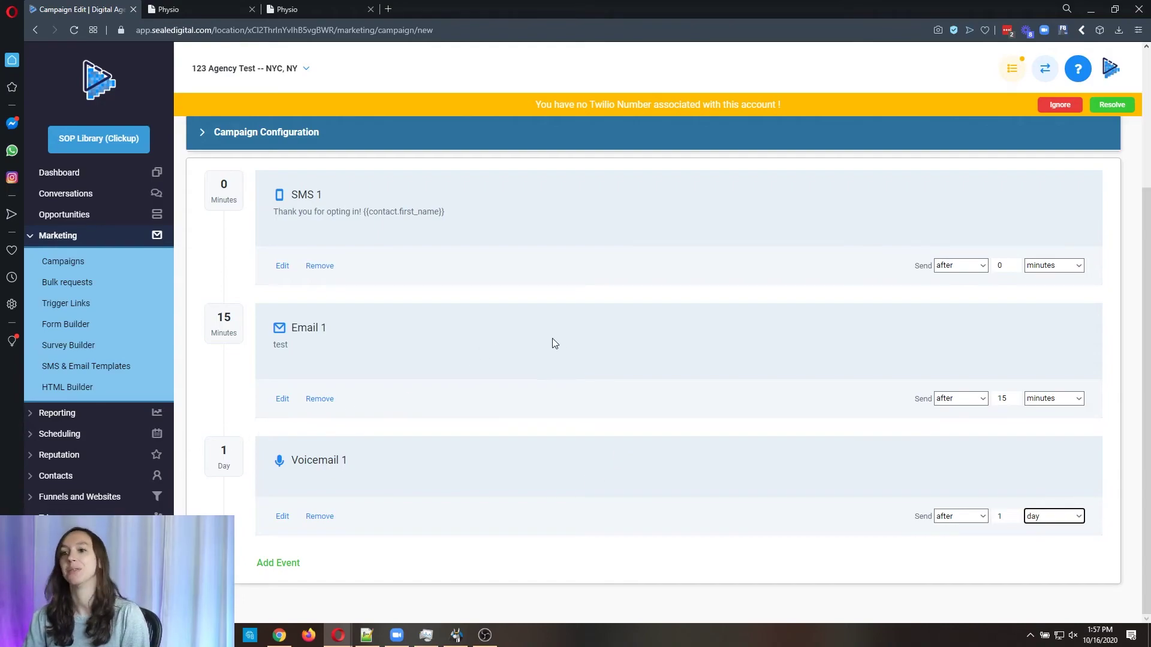
pyautogui.scroll(3, 516, 393)
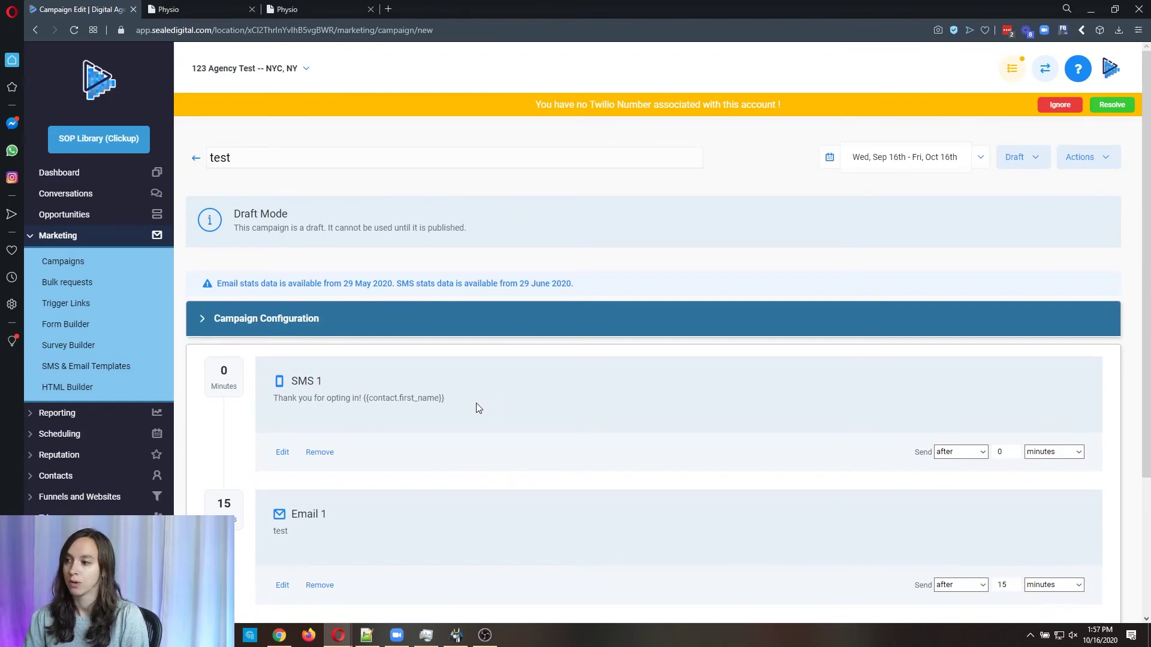
pyautogui.scroll(-3, 478, 407)
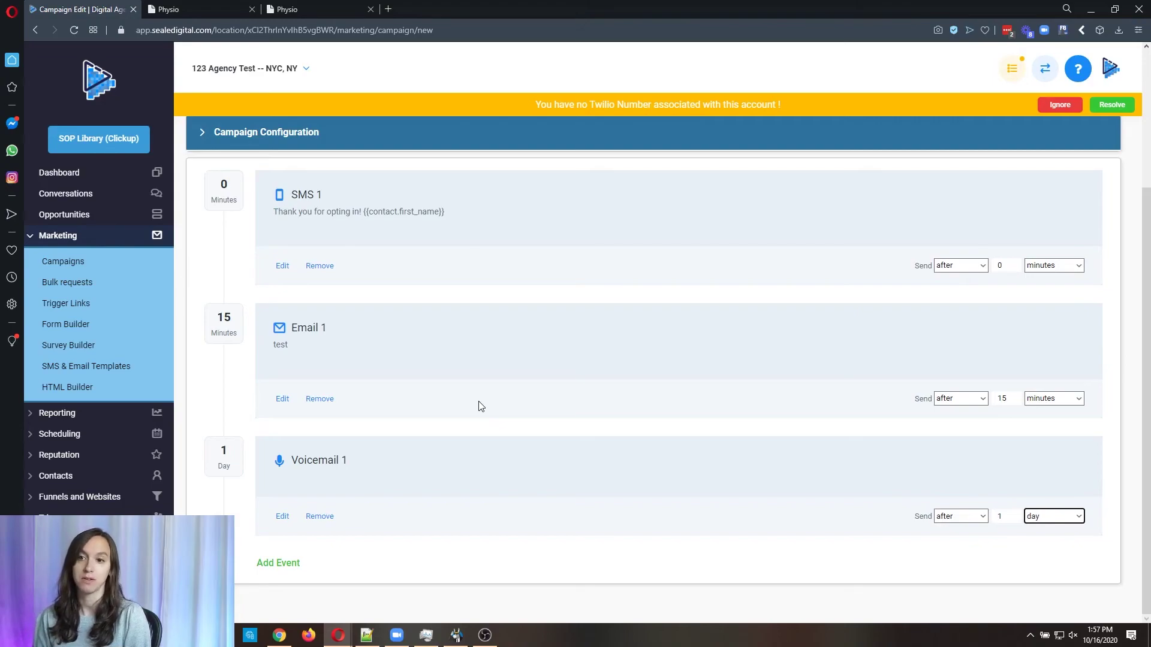